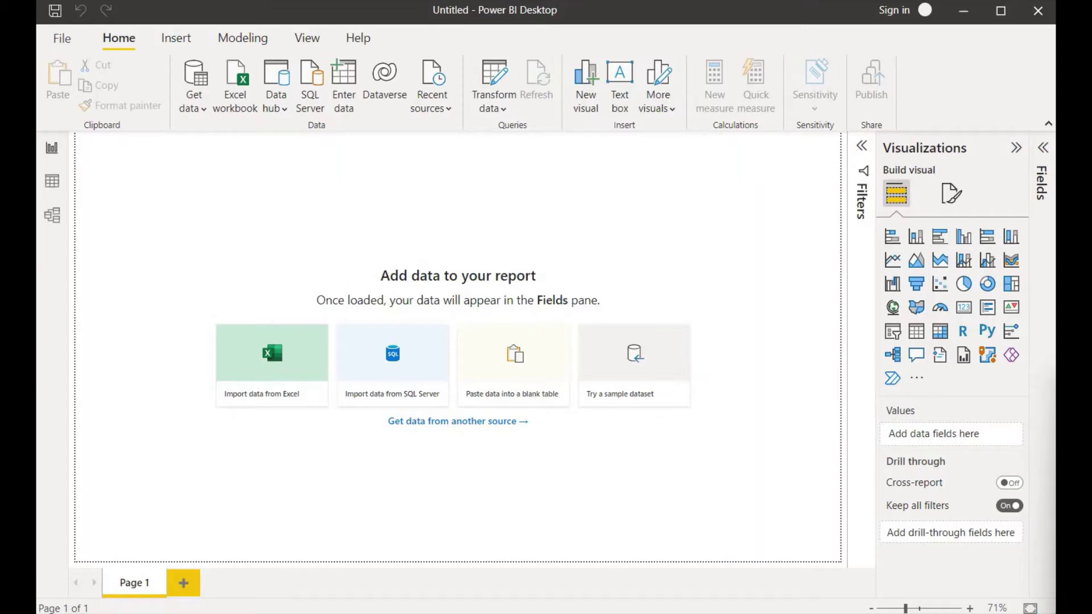
- Check the source data in Excel, return to Power BI, and load the Gadgets sheet from the data.xlsx workbook
key(alt+Tab)
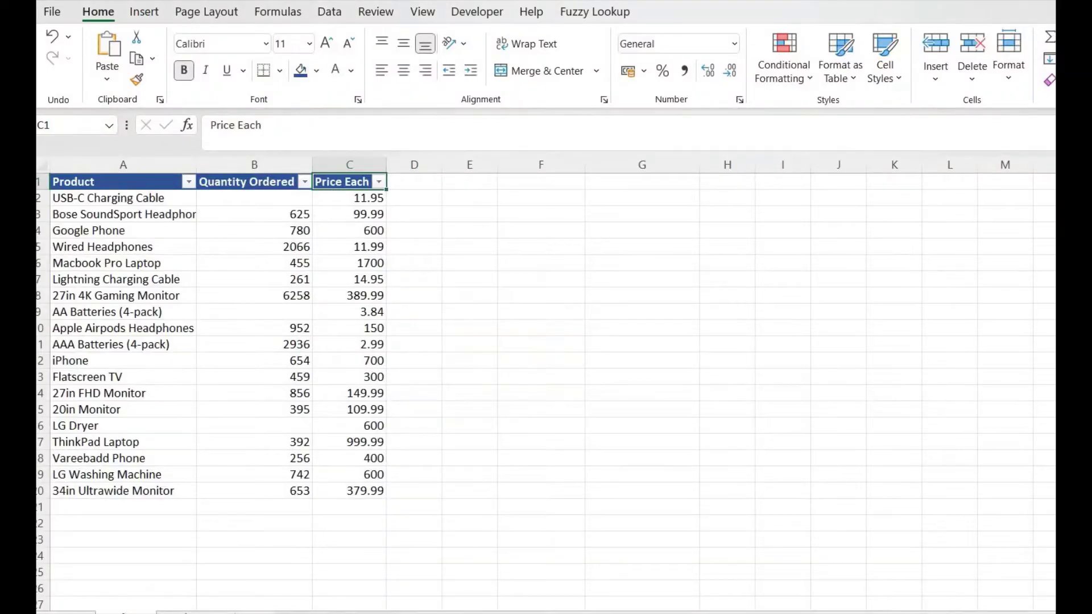
key(alt+Tab)
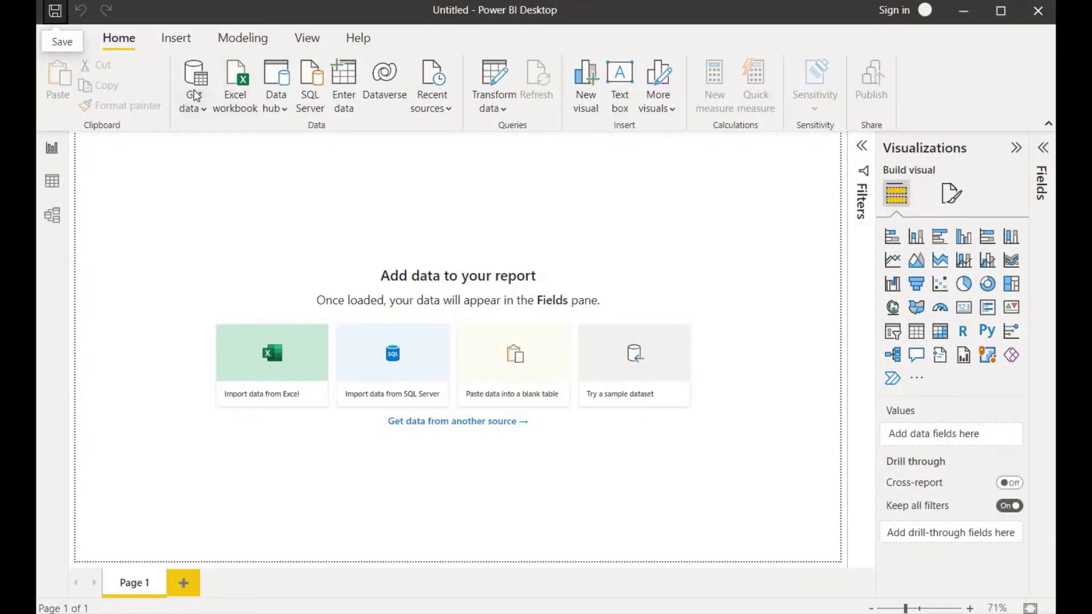
click(195, 108)
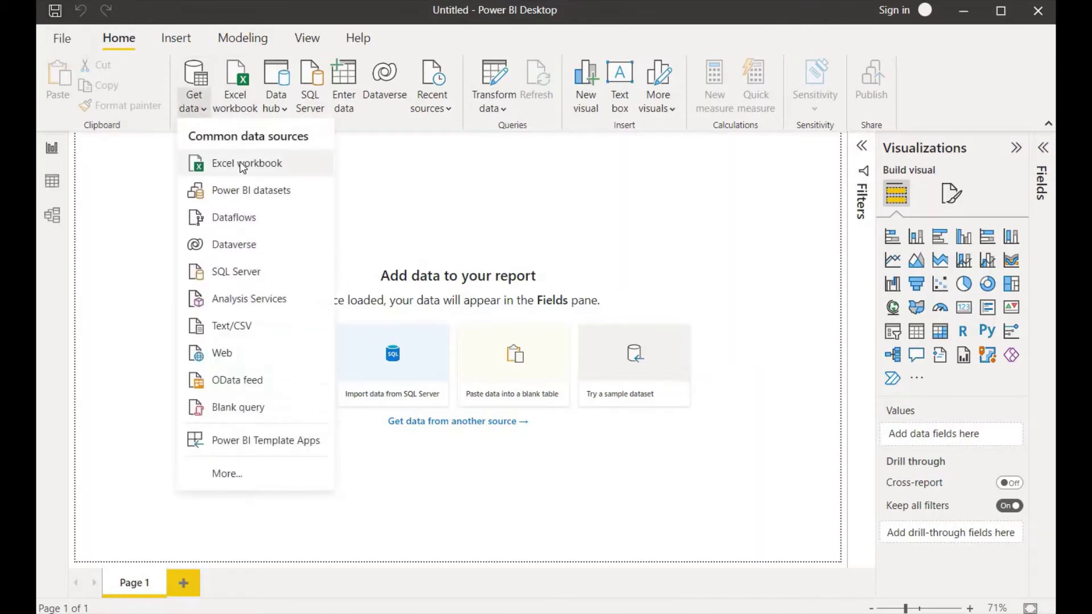
click(243, 165)
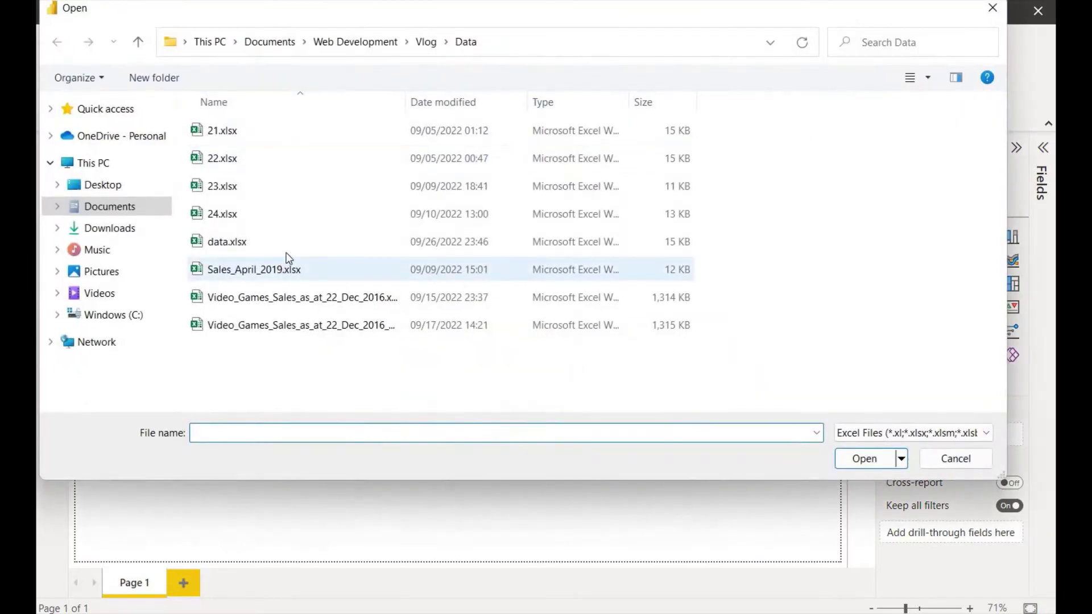
click(295, 241)
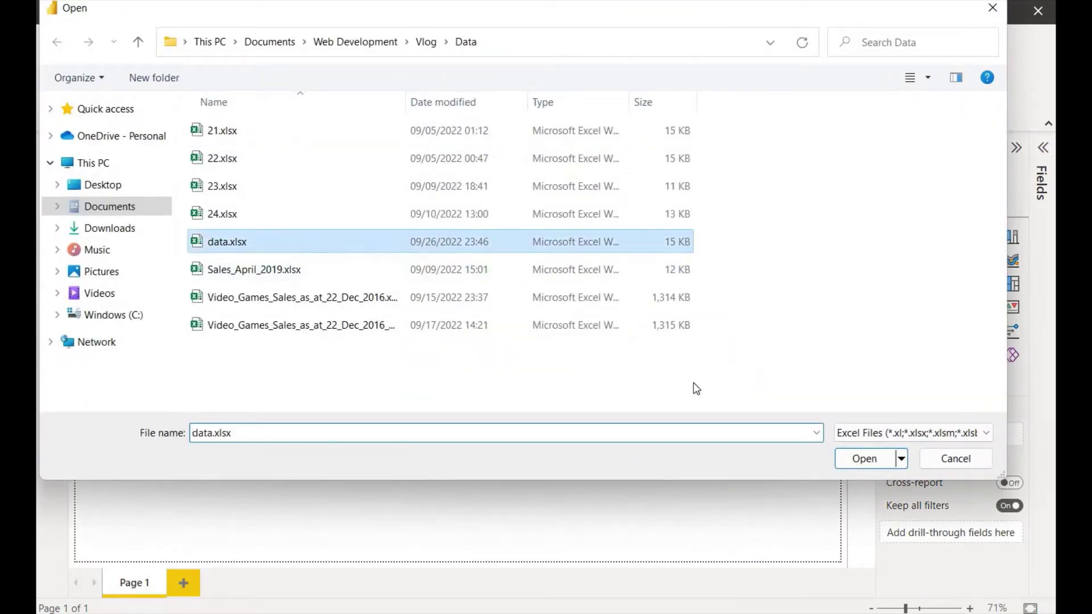
click(874, 464)
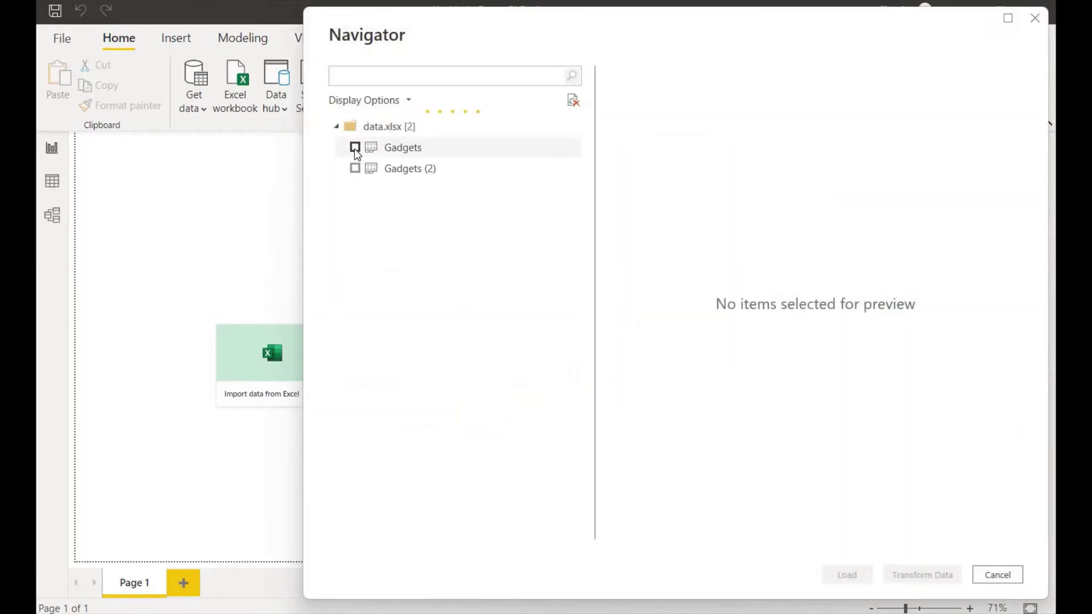
click(355, 147)
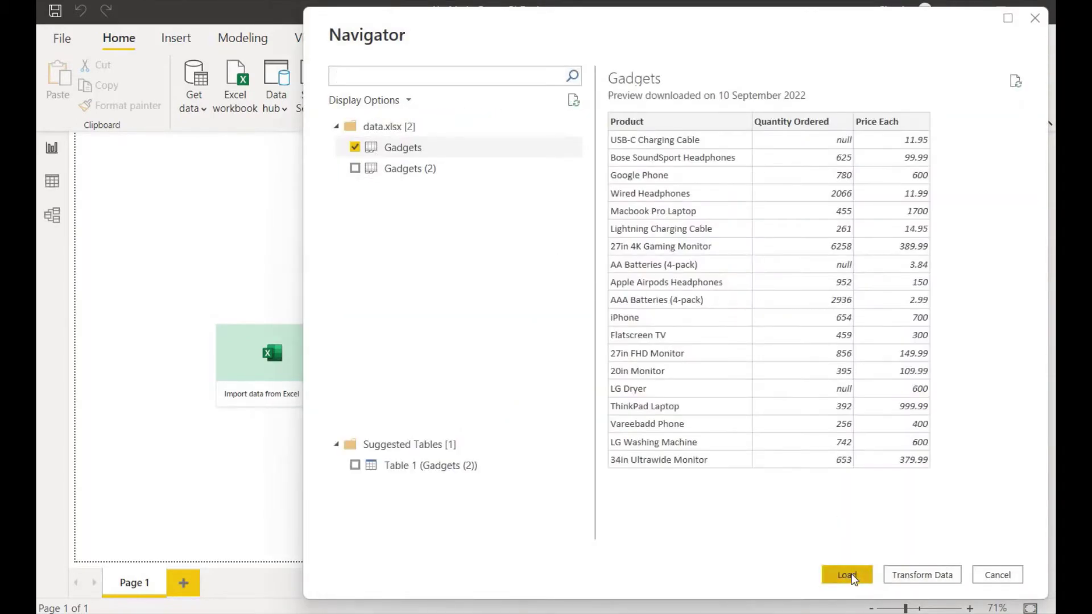
click(848, 576)
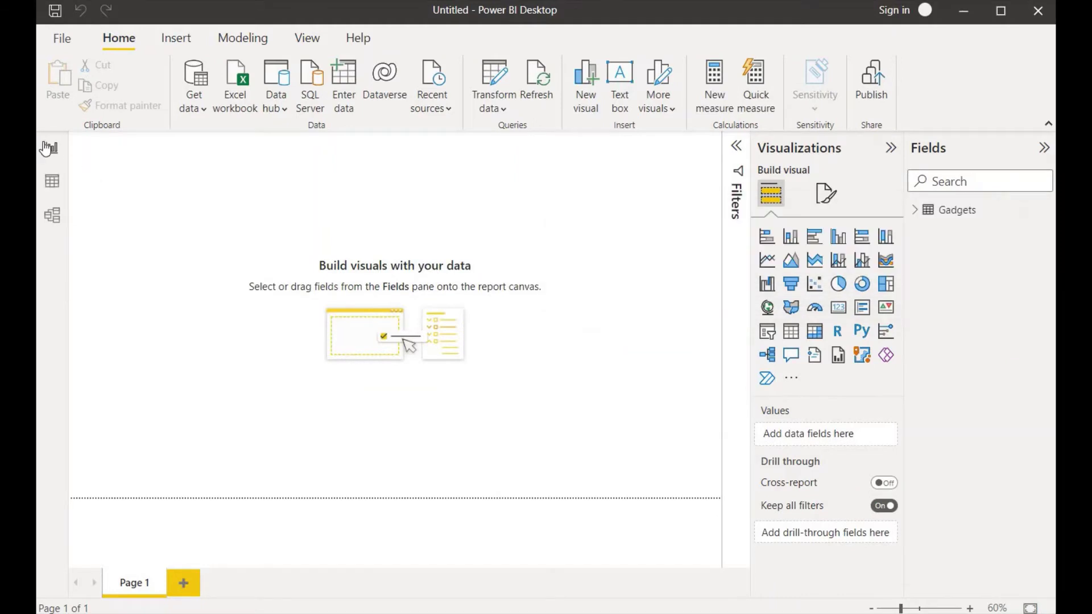
- Examine the Gadgets table's rows and columns in the data view, and return to the report view
click(51, 185)
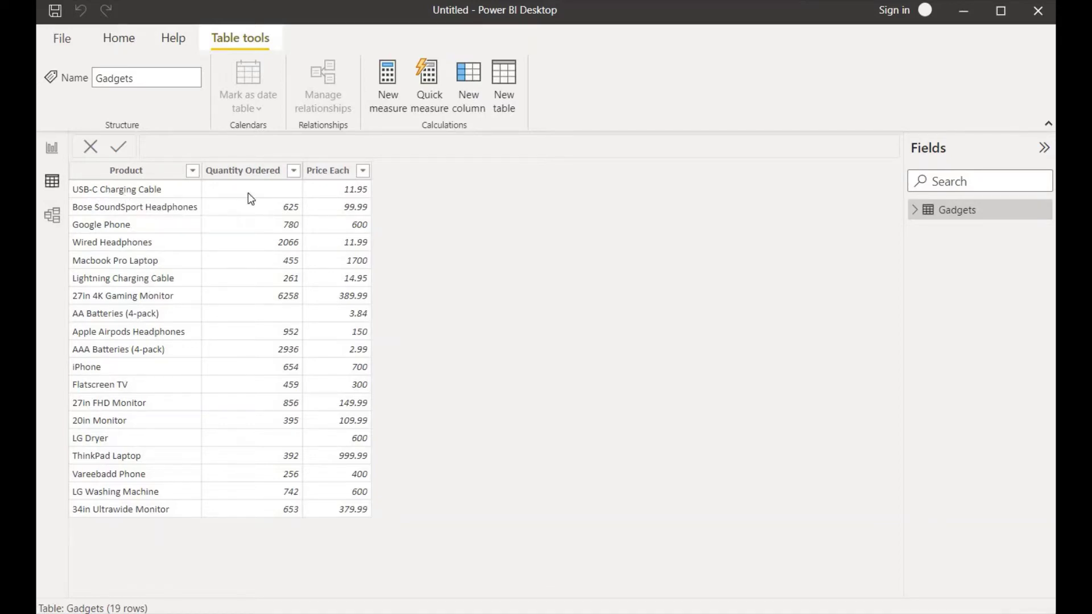
click(329, 173)
click(53, 149)
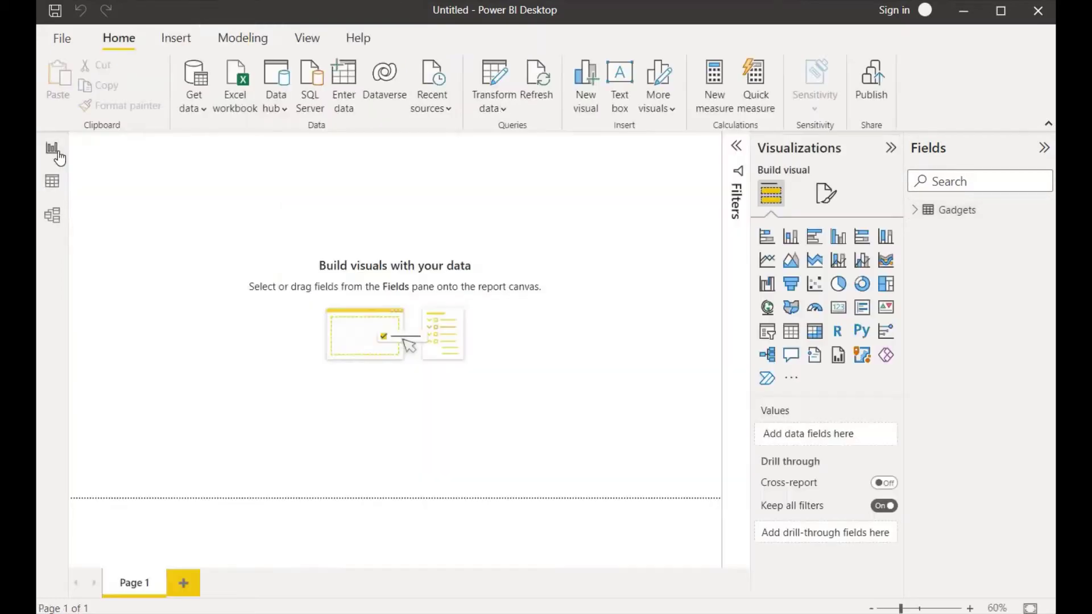
- Add a calculated column named Total Sales to the Gadgets table, with its formula starting on a second line
click(950, 213)
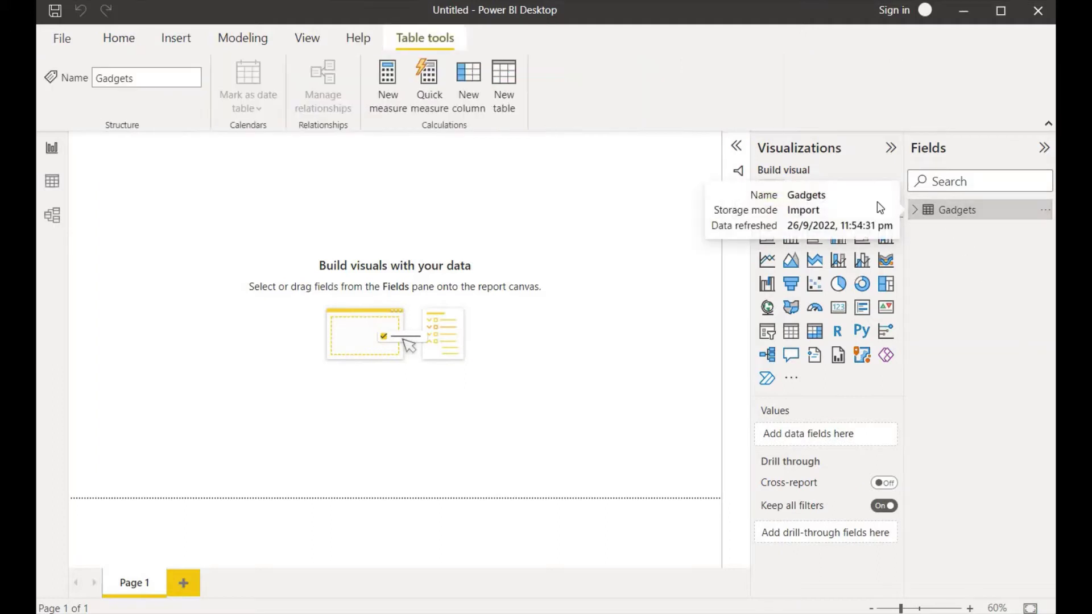
click(914, 214)
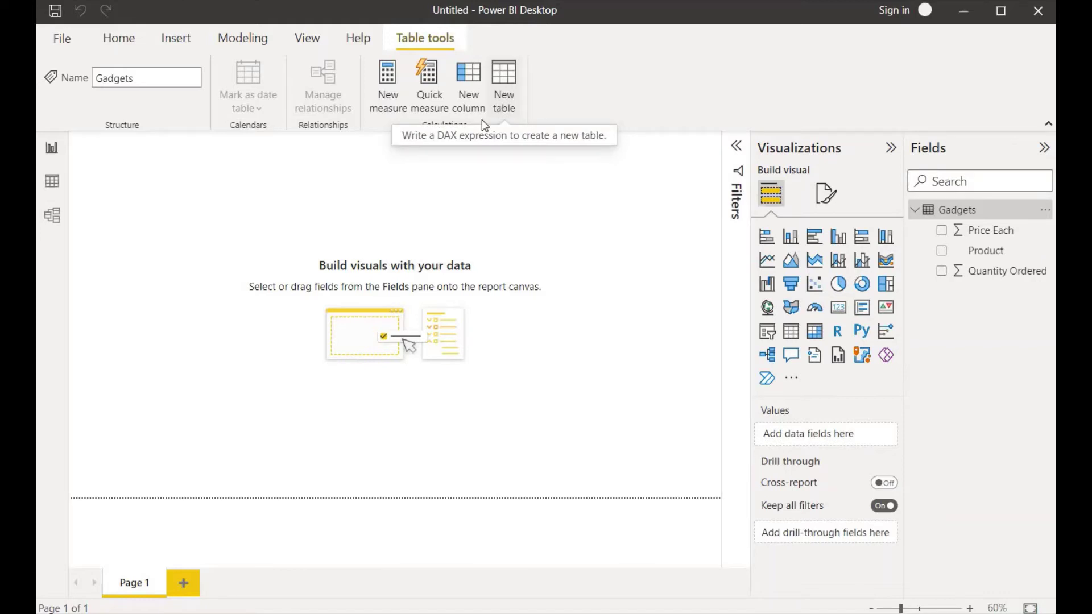
click(460, 108)
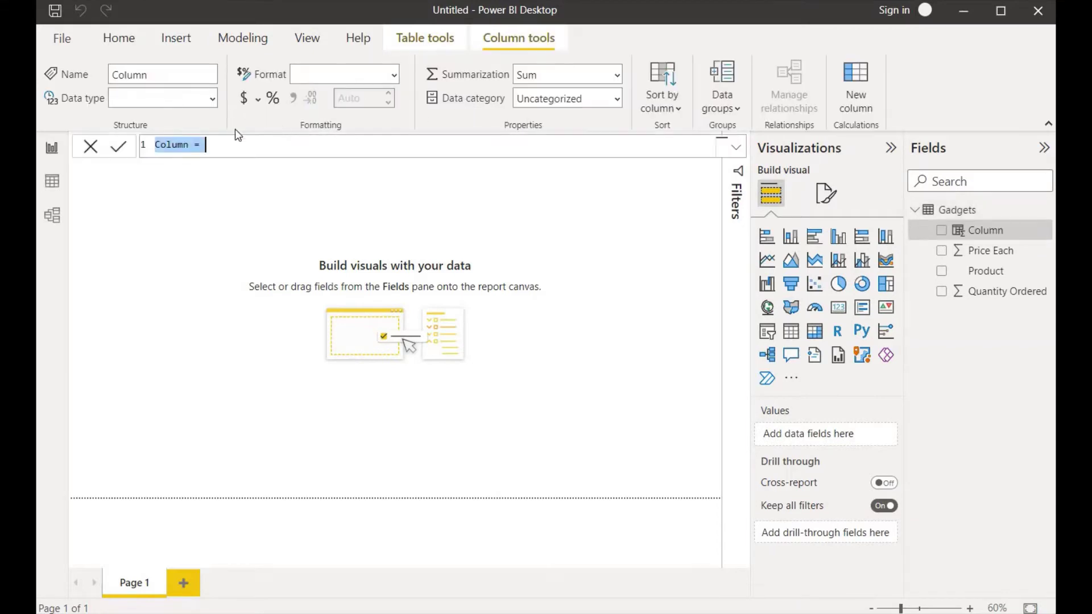
key(shift+Left)
key(shift+Left)
key(shift+Left)
text(Total )
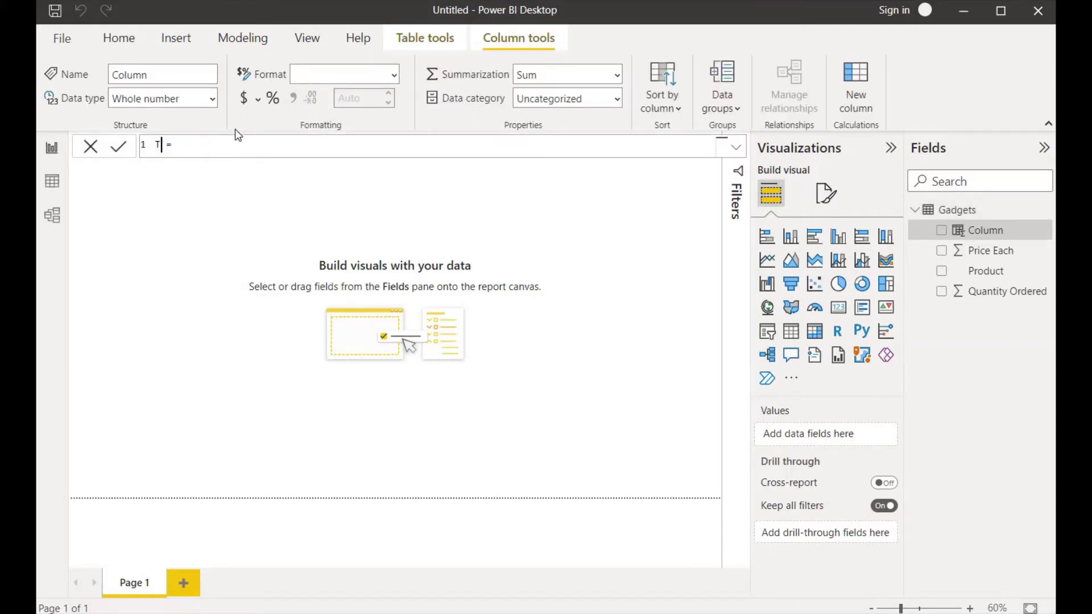
text(Sales)
key(shift+Return)
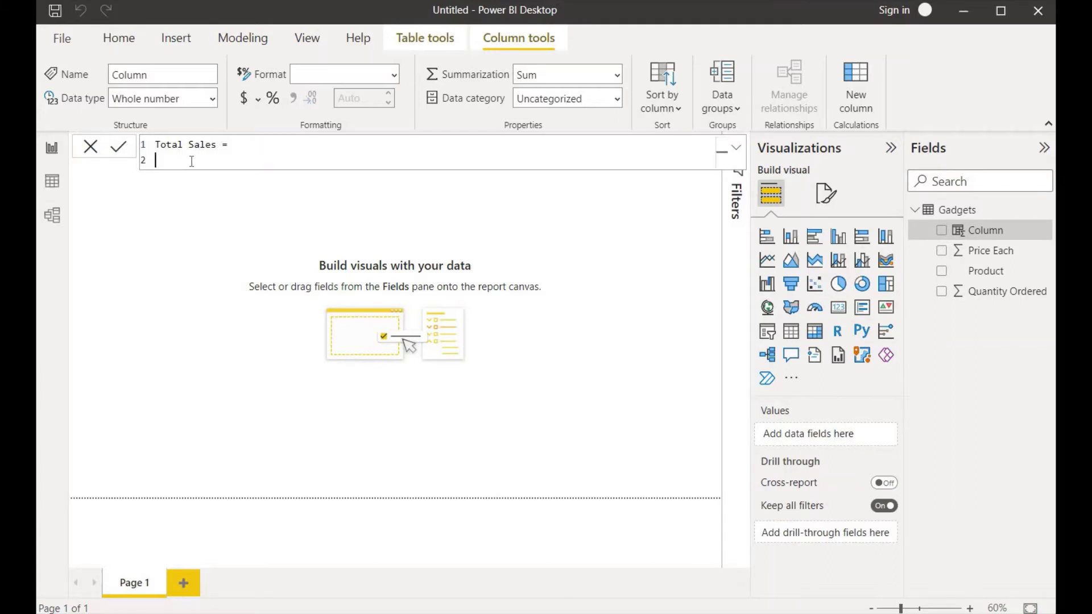
- Define Total Sales as ISBLANK(Gadgets[Quantity Ordered]) and check the column's values in the data view
text(i)
scroll(202, 182, down, 3)
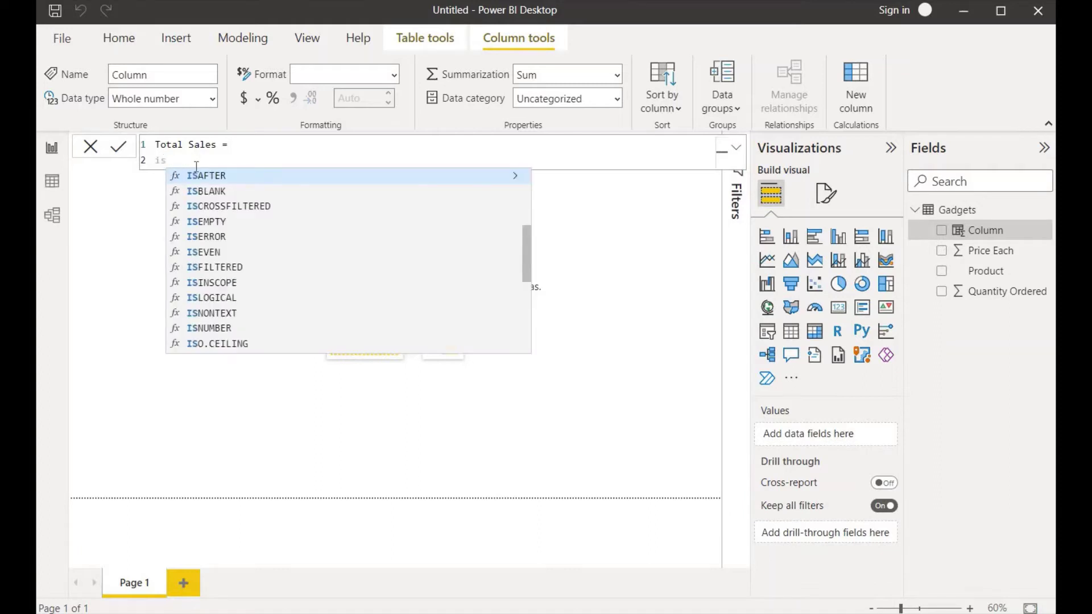
click(210, 190)
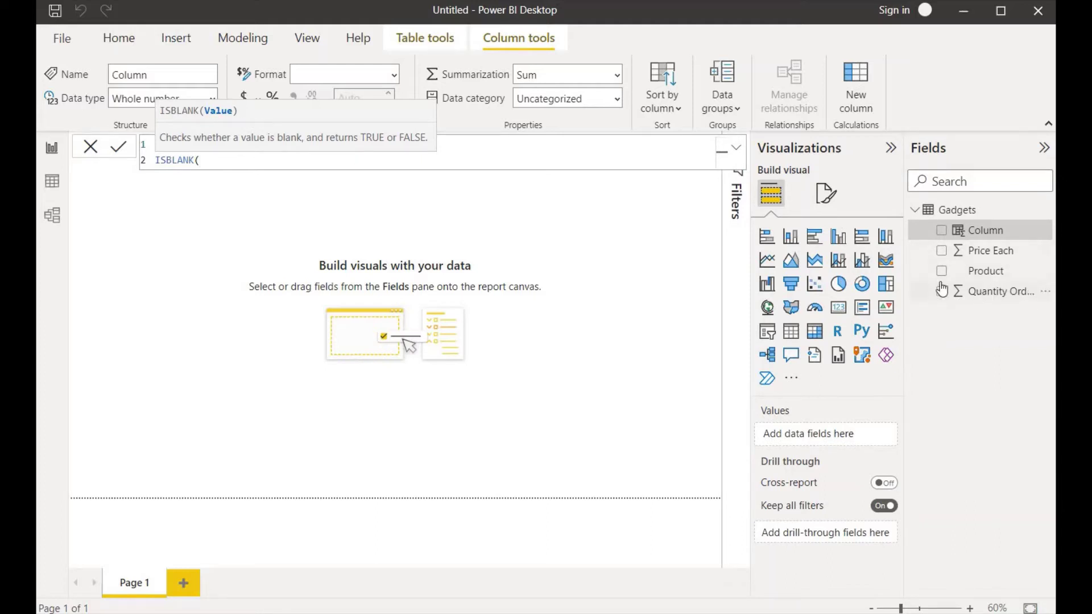
text(qua)
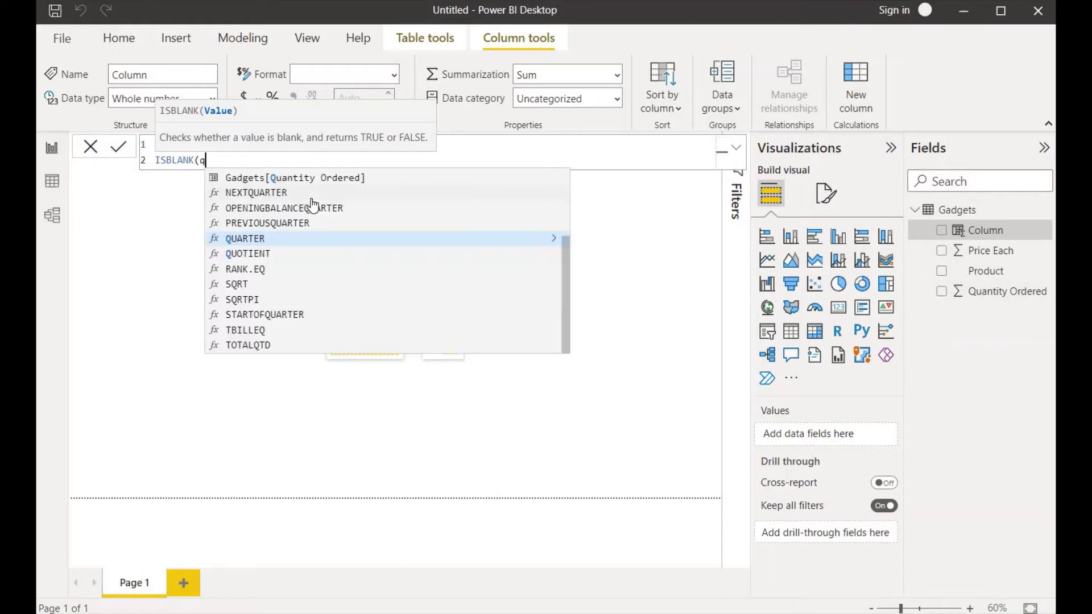
click(336, 208)
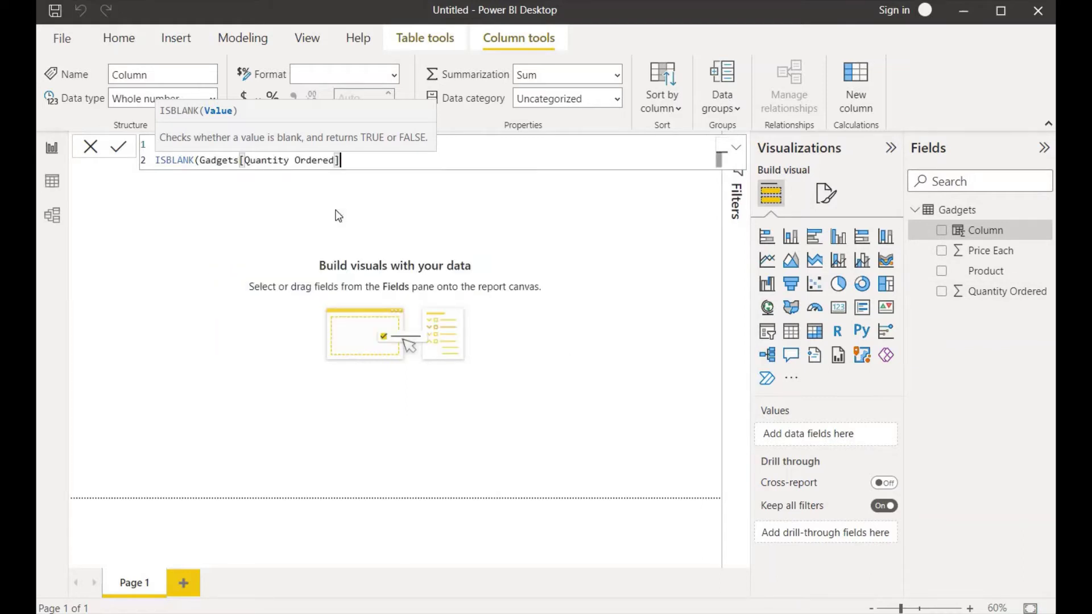
text())
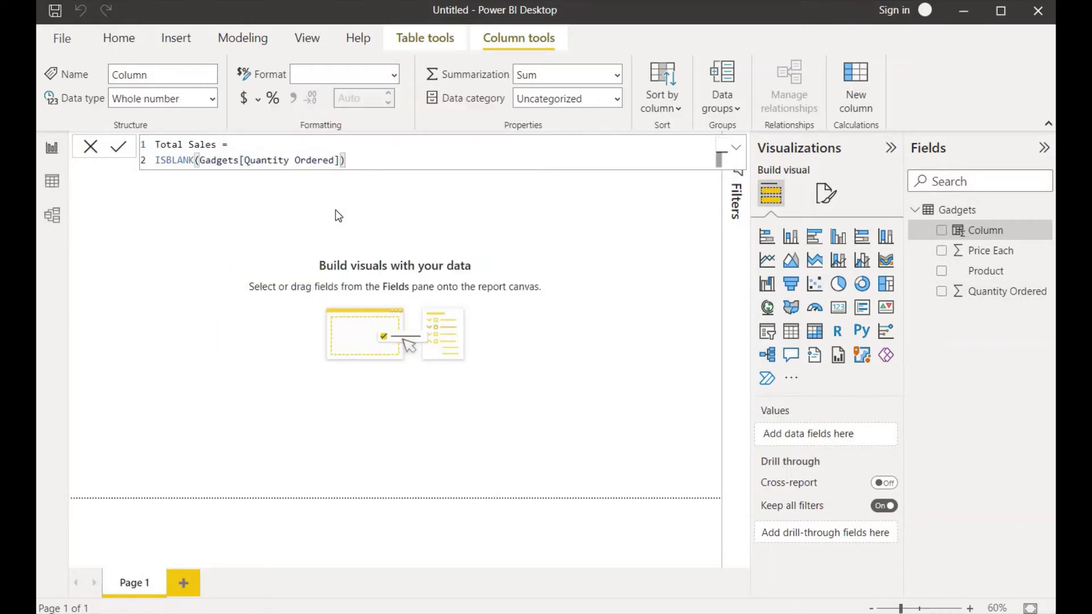
key(Return)
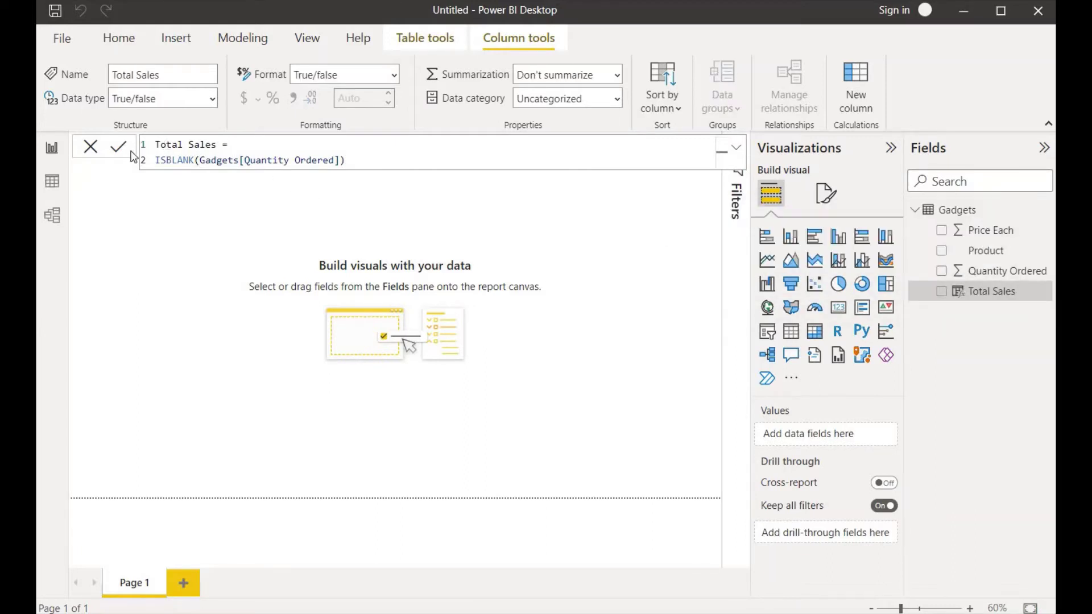
click(52, 182)
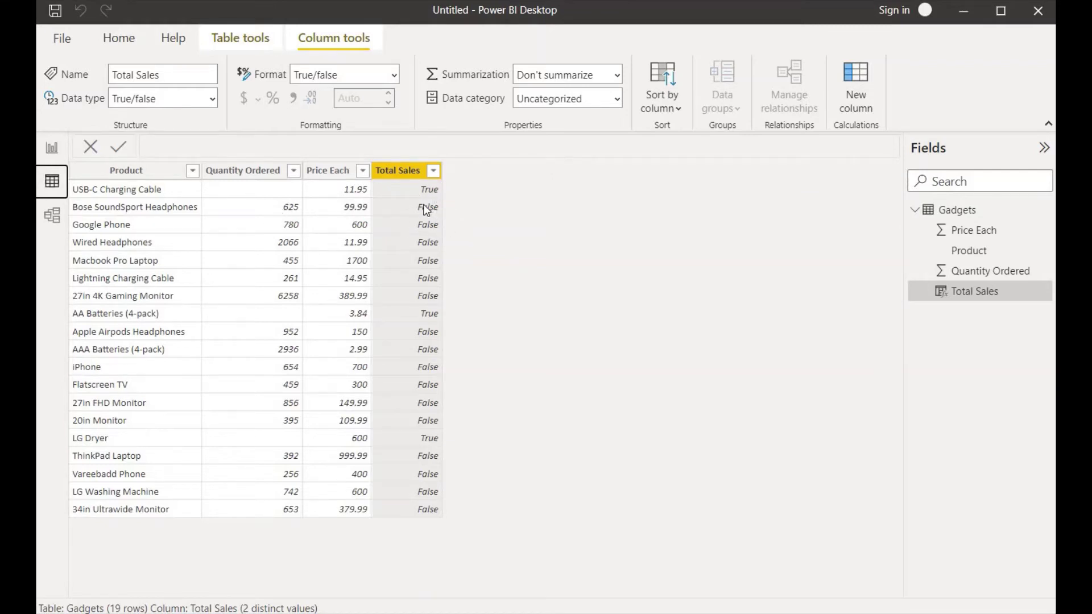
click(52, 149)
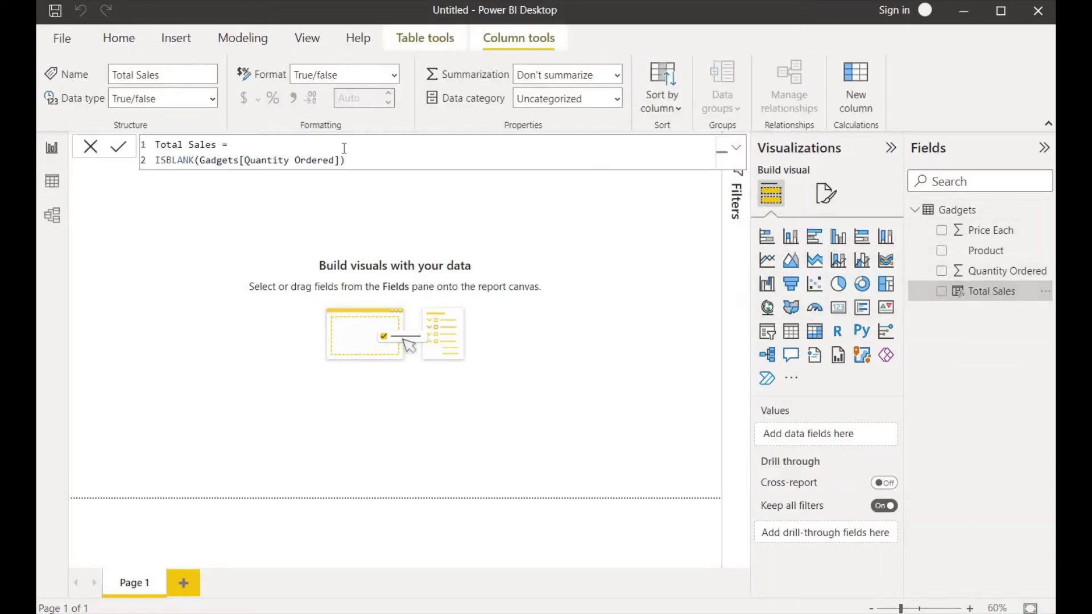
- Wrap the ISBLANK test of the Total Sales formula in an IF function that returns 0 when true
click(157, 161)
text(IF)
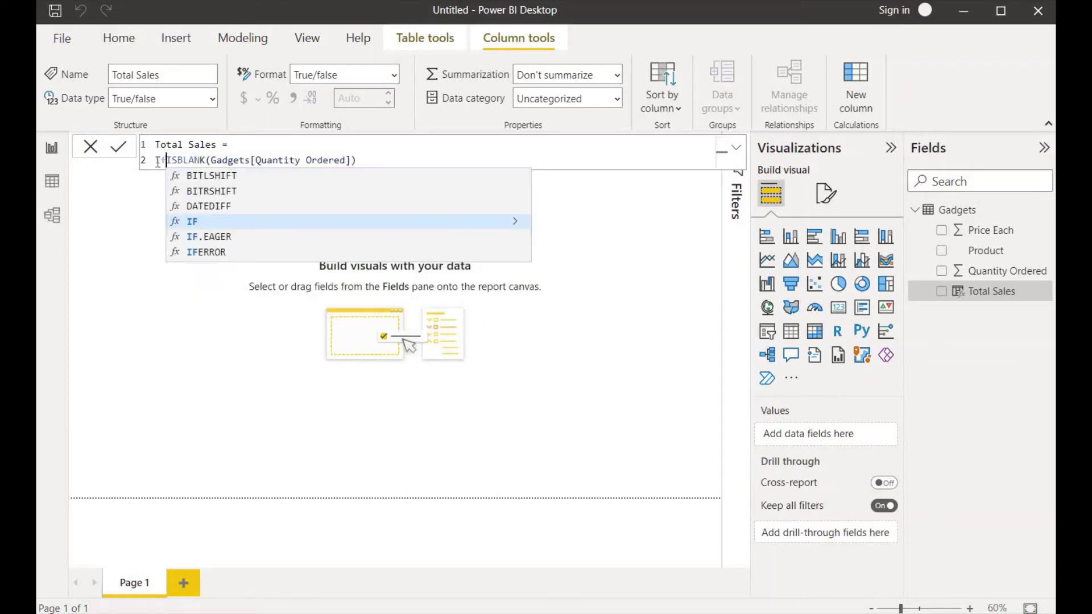
key(Tab)
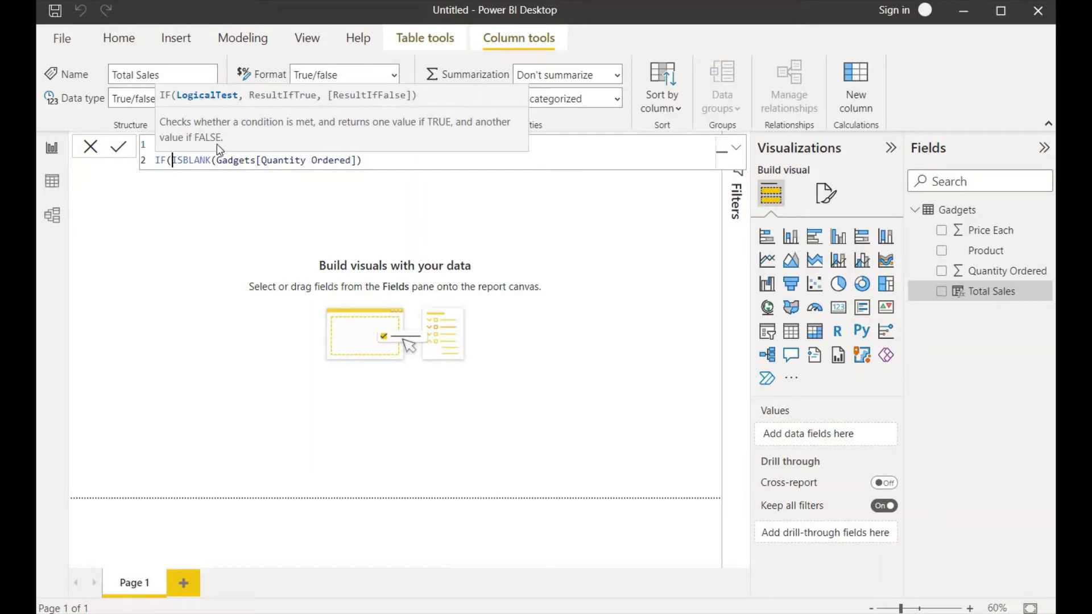
click(379, 161)
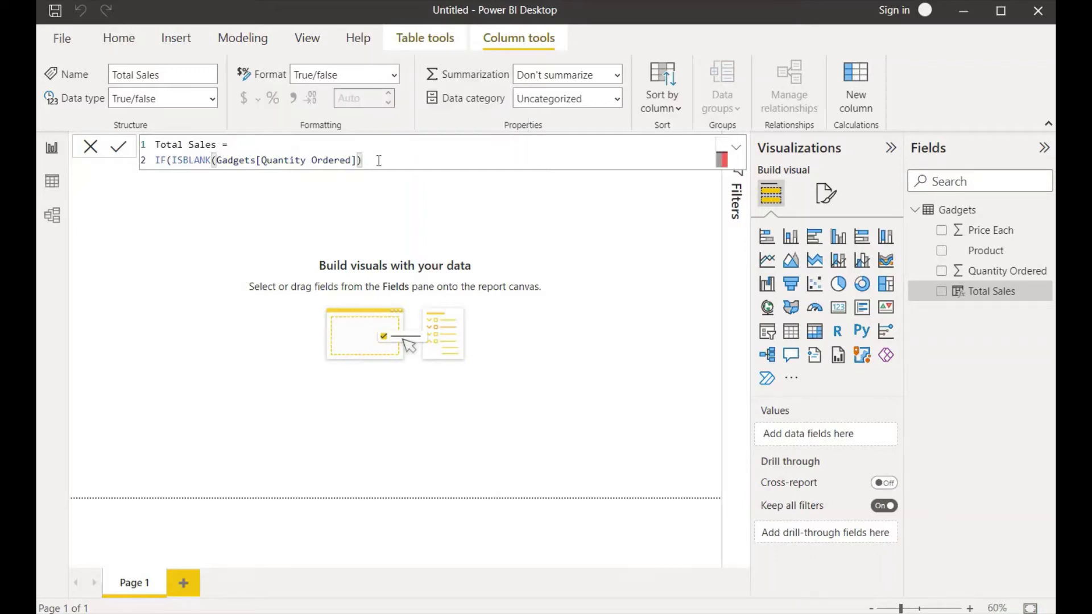
text(,)
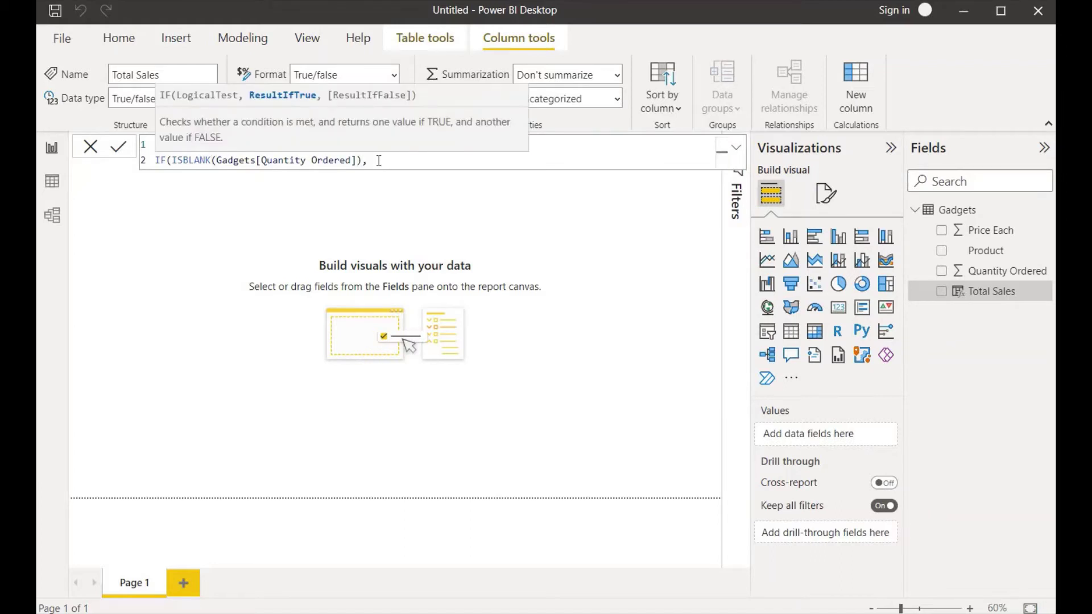
text(0,)
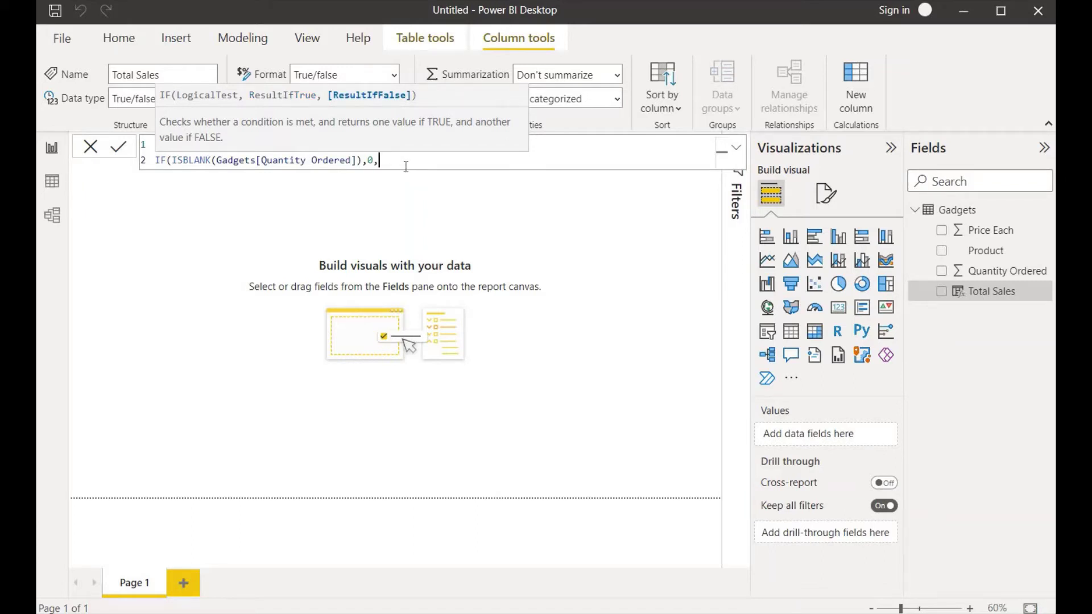
text(uni)
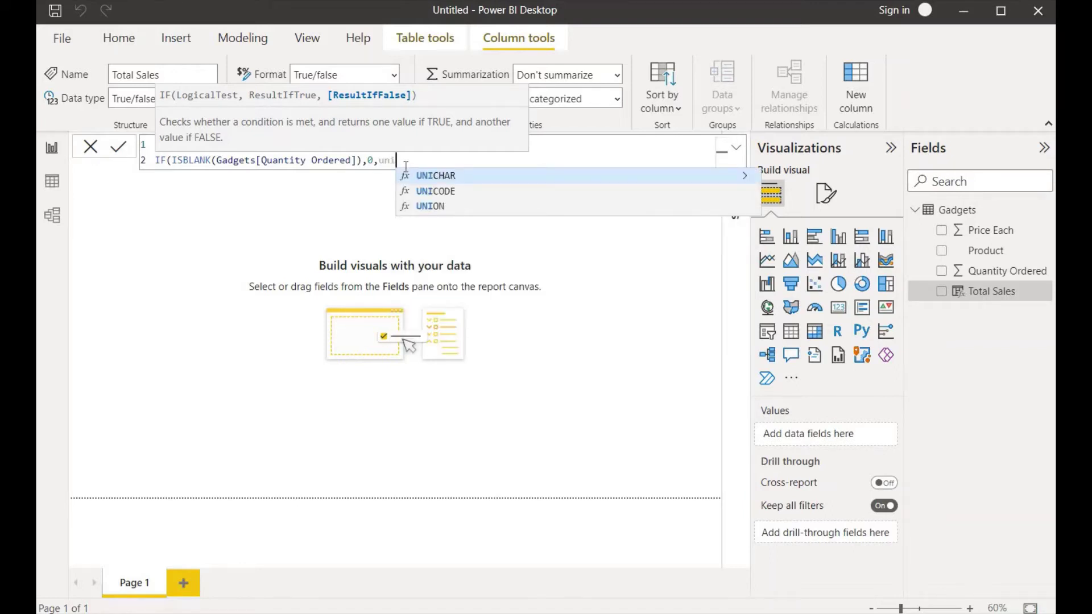
key(BackSpace)
key(BackSpace)
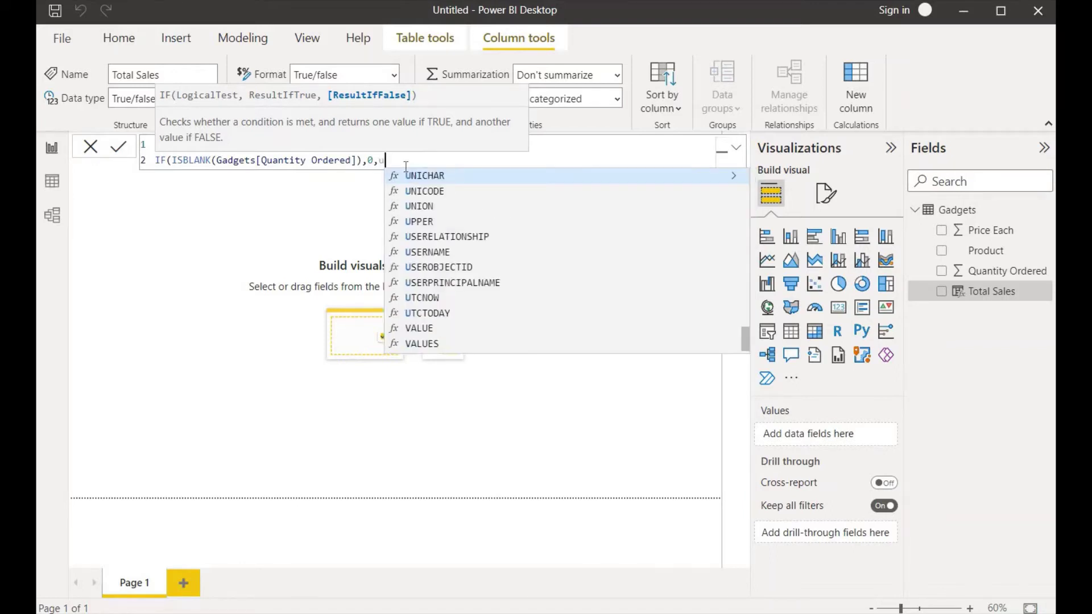
text(p)
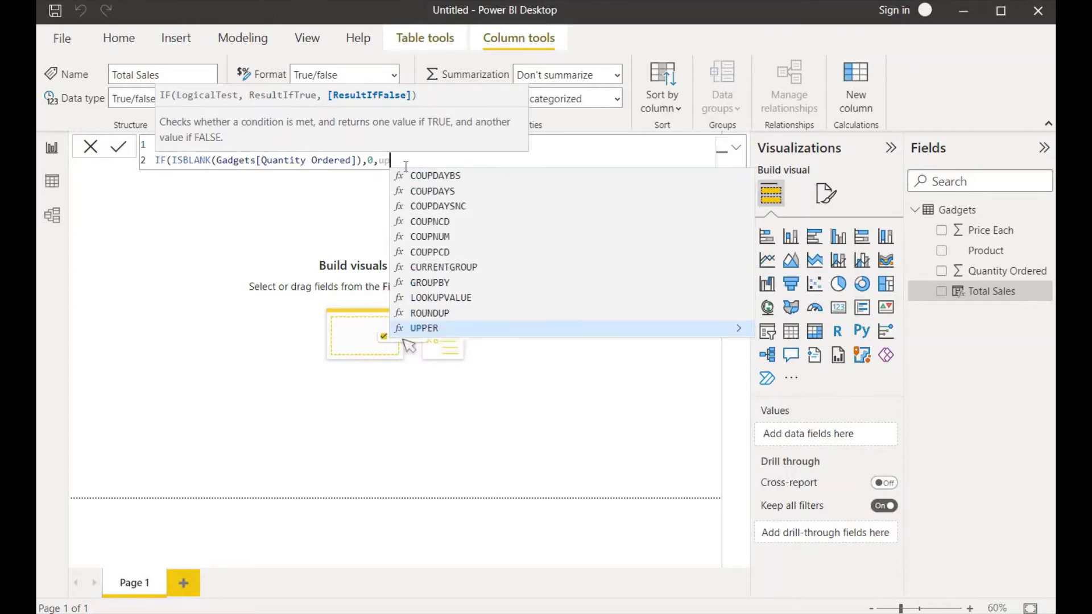
text(ric)
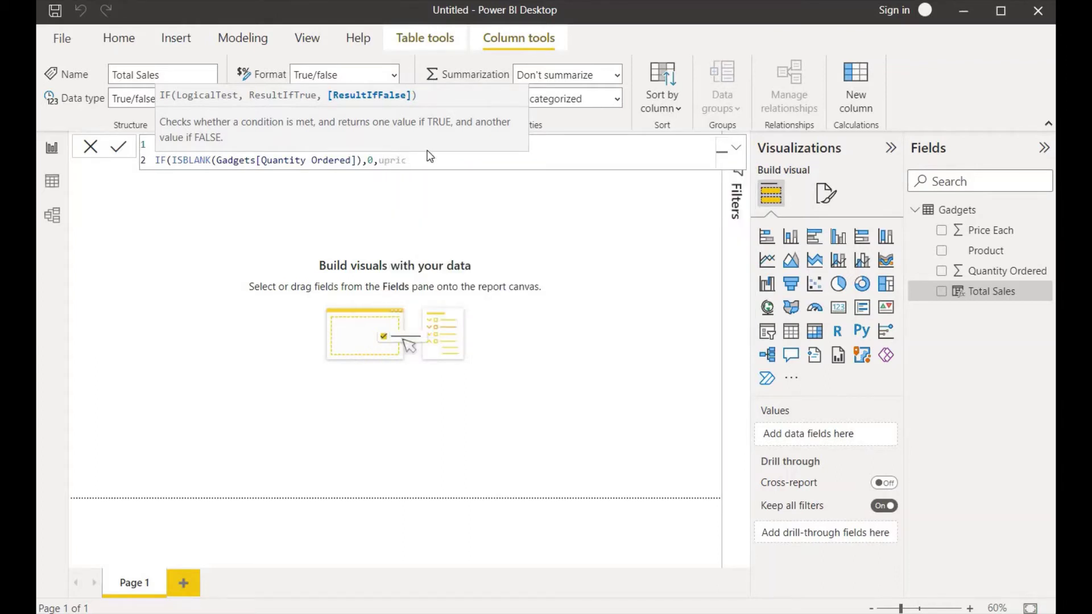
key(BackSpace)
key(BackSpace)
key(BackSpace)
key(BackSpace)
key(BackSpace)
- Complete the Total Sales IF formula with Gadgets[Price Each]*Gadgets[Quantity Ordered] as the result when false, and apply it
text(p)
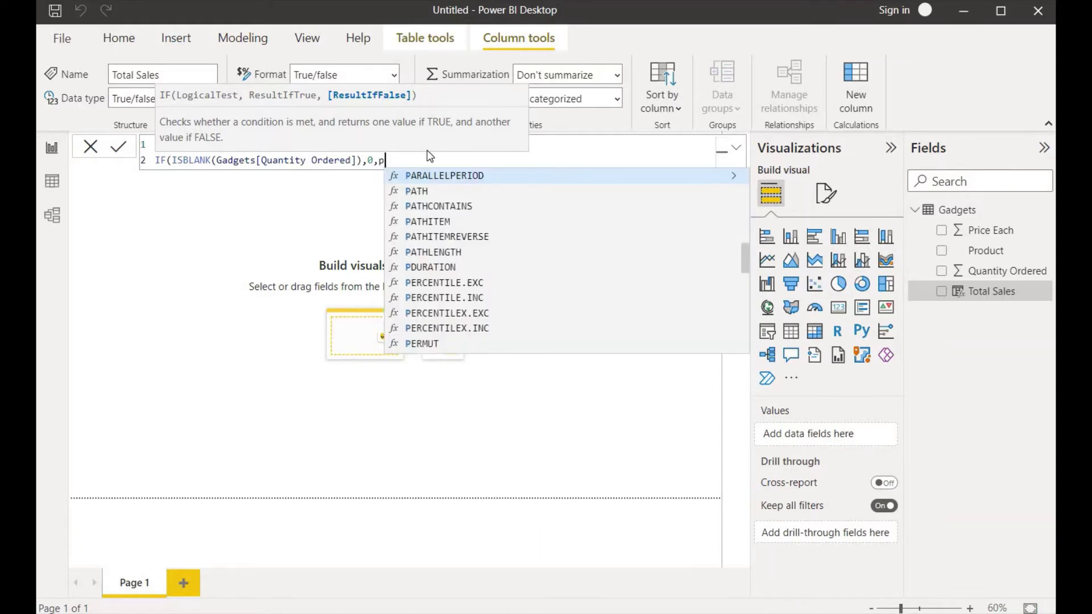
text(rice)
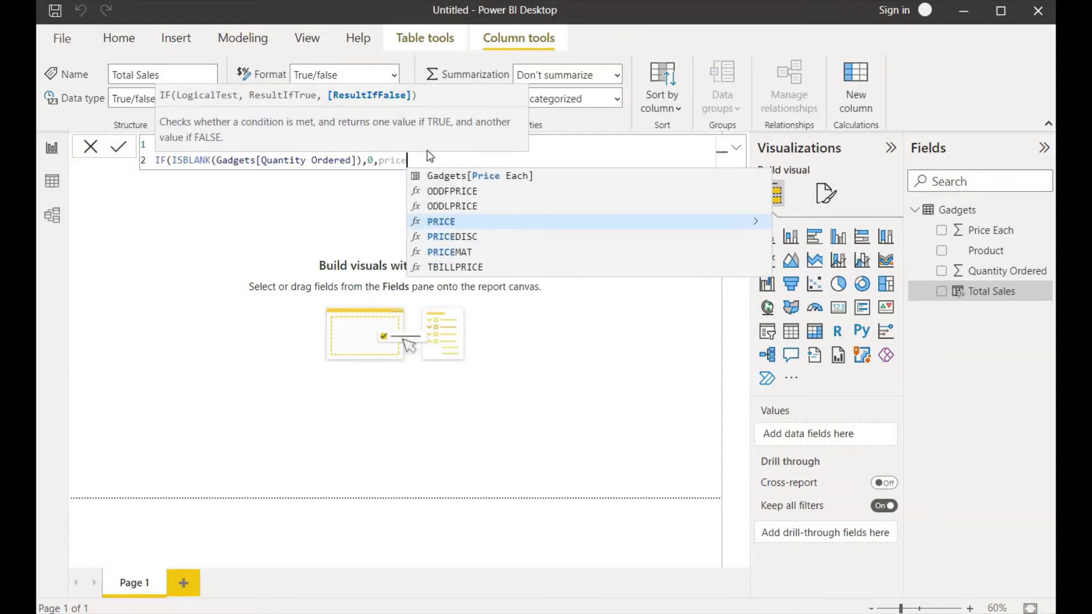
click(459, 178)
text(*)
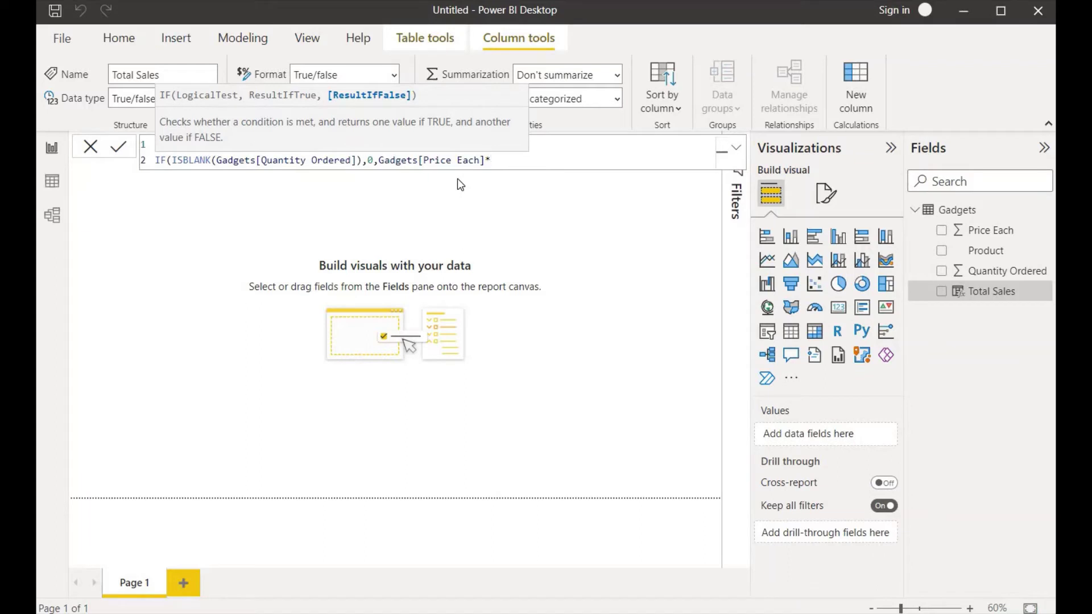
text(qua)
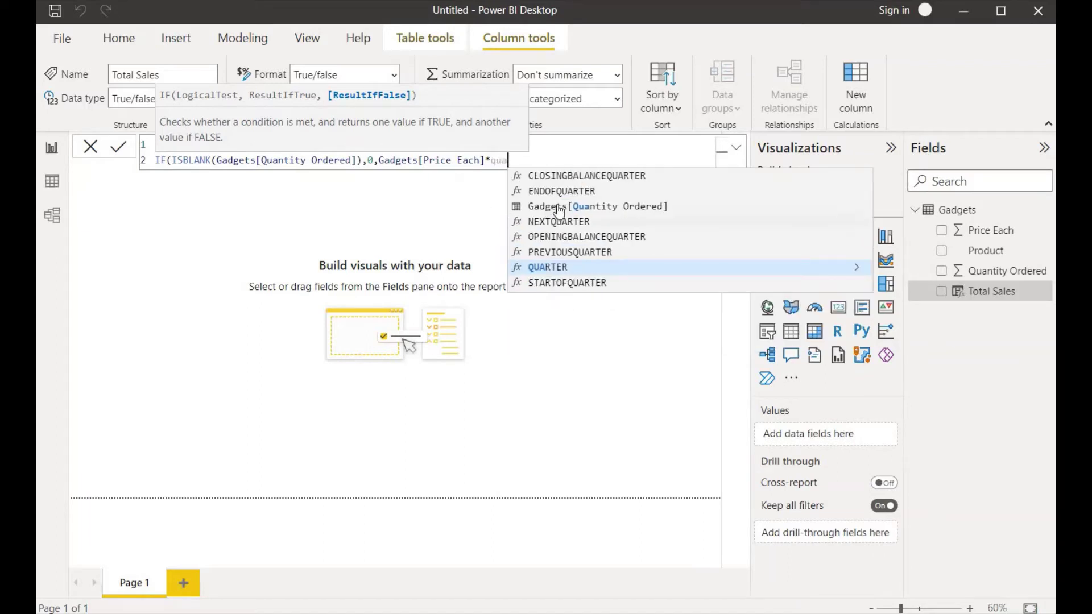
click(560, 207)
text())
key(Return)
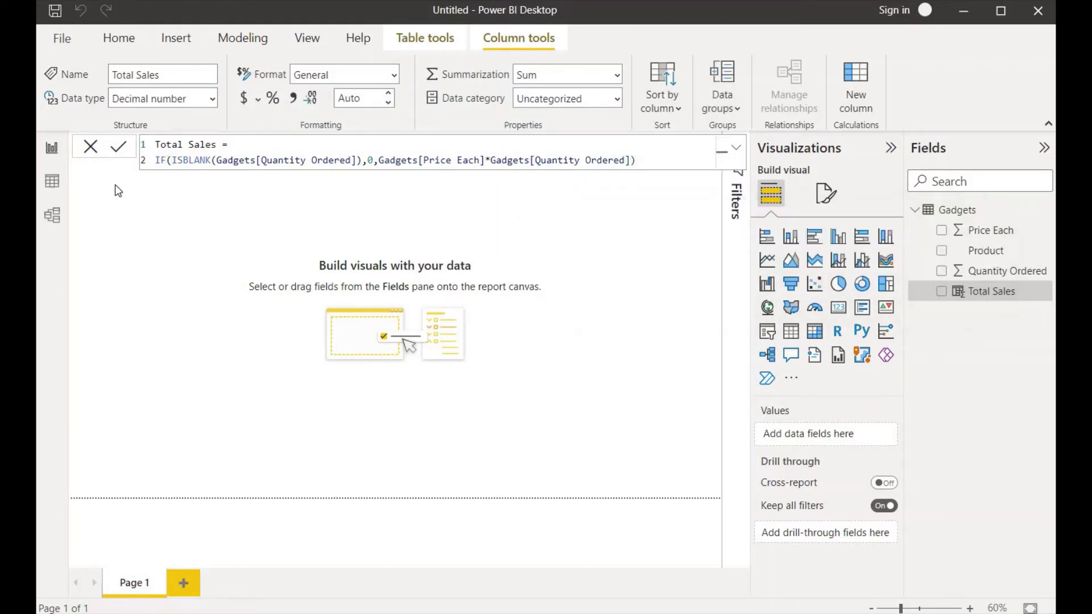
- Compare the Total Sales values in the data view with the column's formula, and return to the report view
click(50, 184)
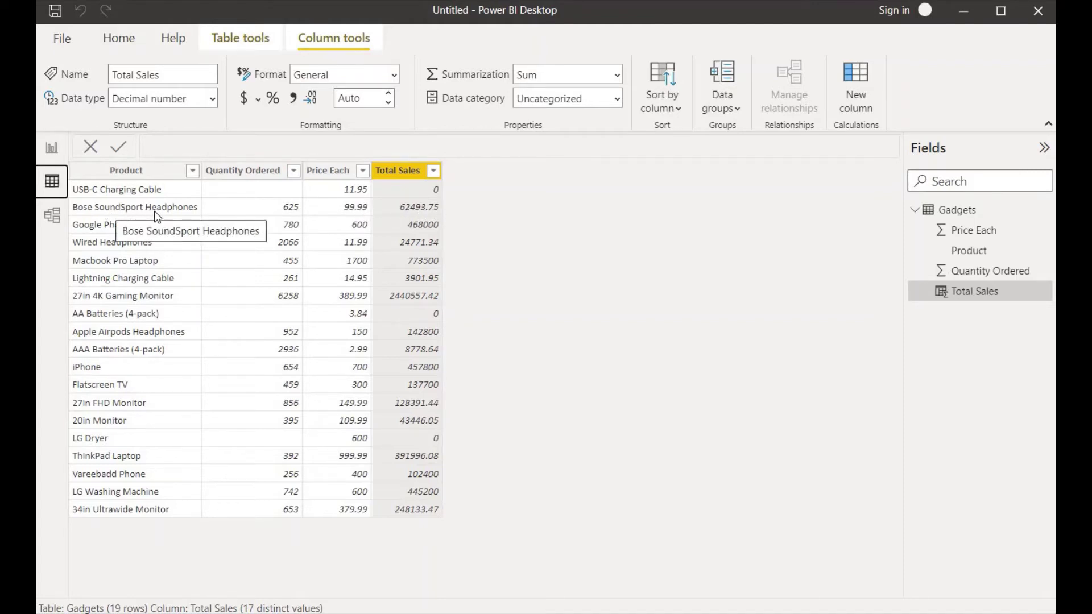
click(51, 152)
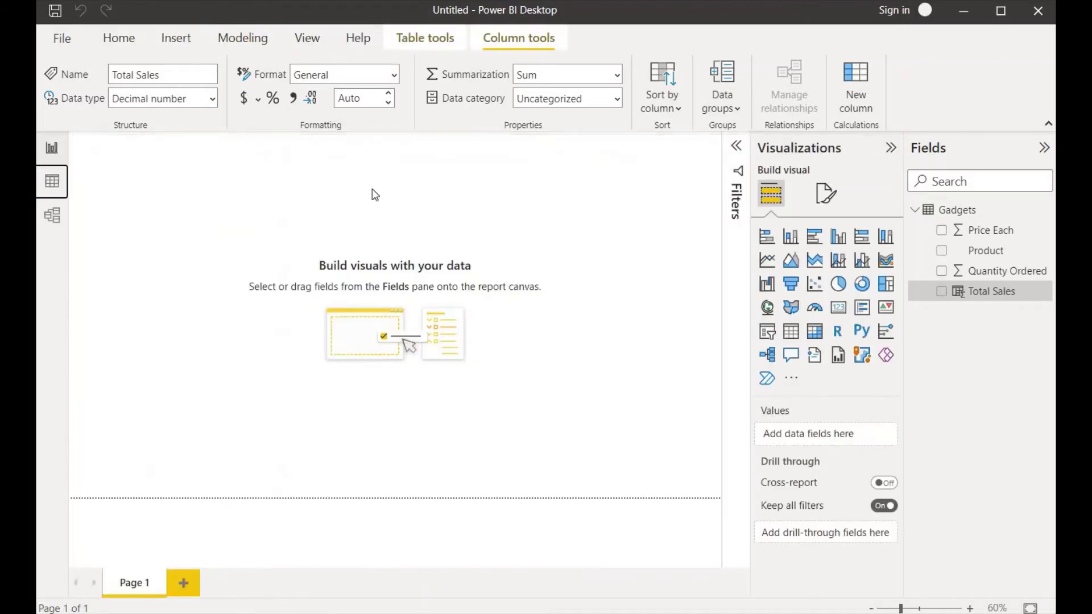
click(991, 303)
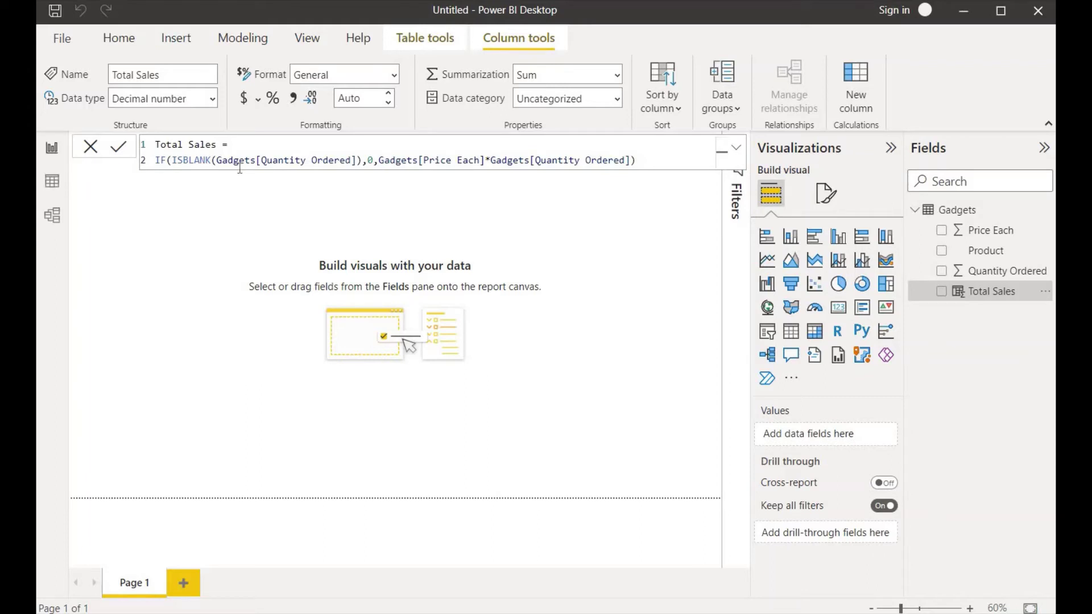
click(43, 178)
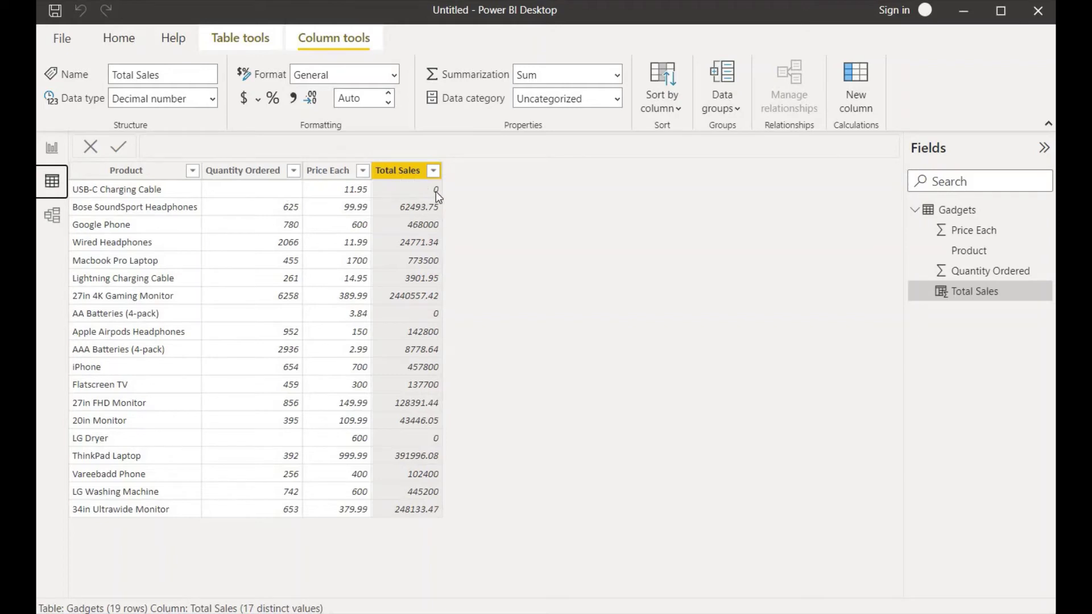
click(53, 149)
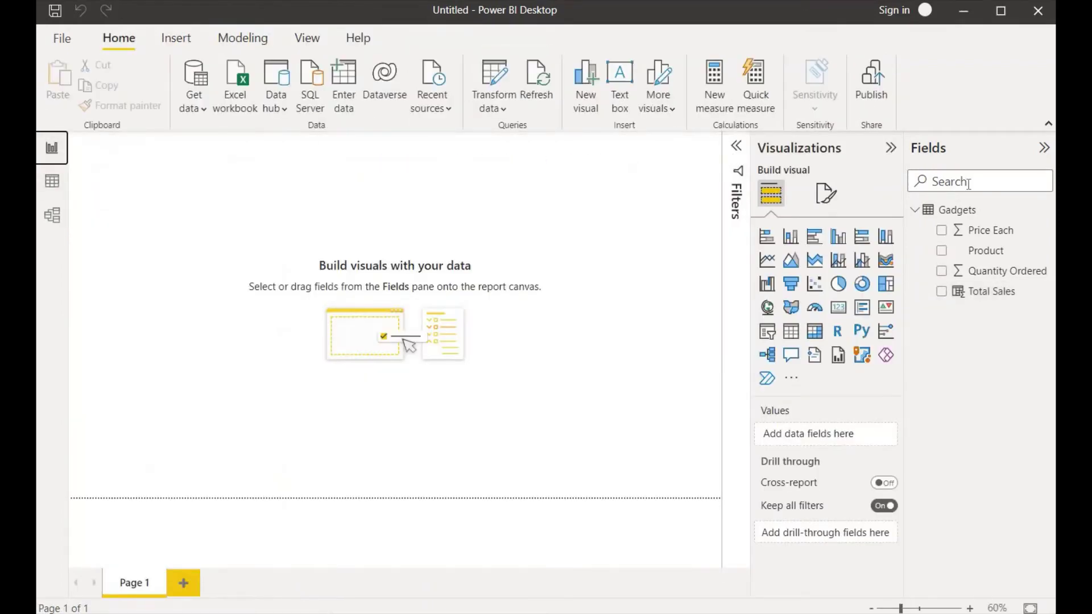
- Try returning "No Sales" instead of 0 for blank quantities in the Total Sales formula, and check the column in the data view
click(985, 291)
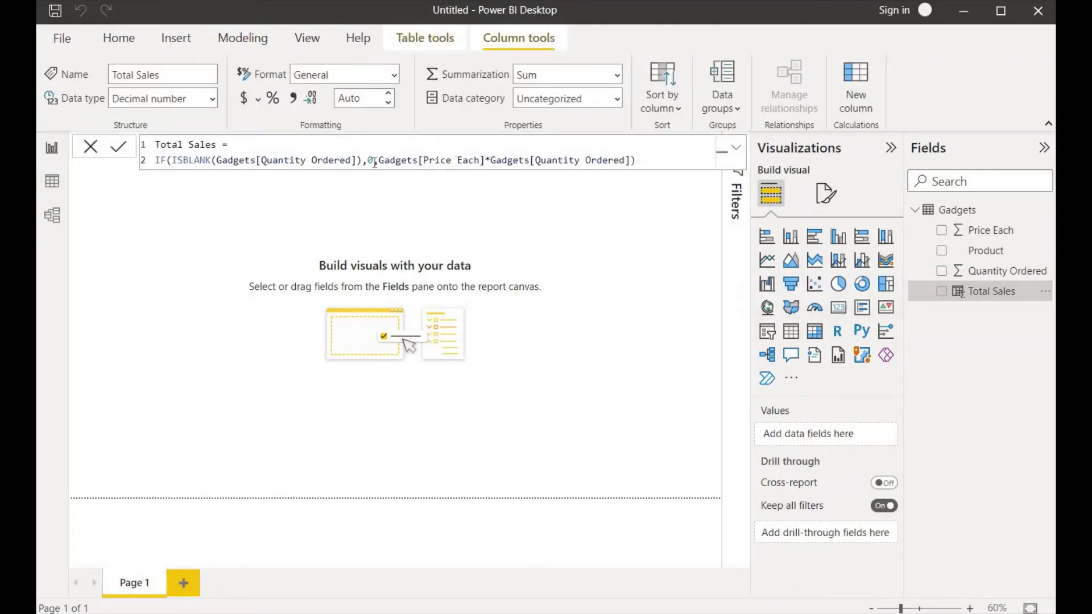
click(374, 164)
key(BackSpace)
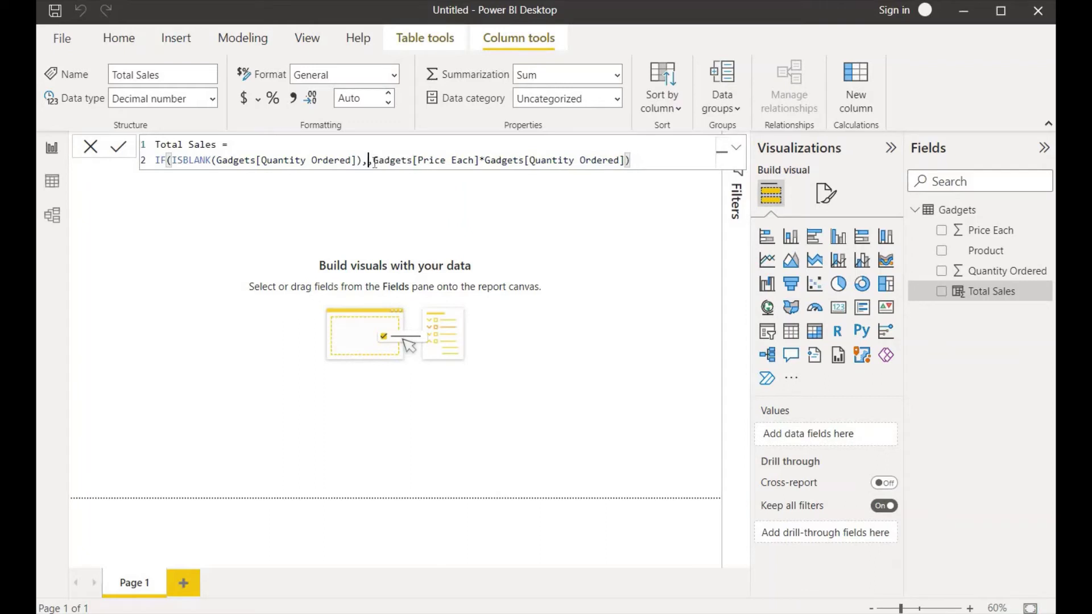
text("")
text(No Sale)
text(s)
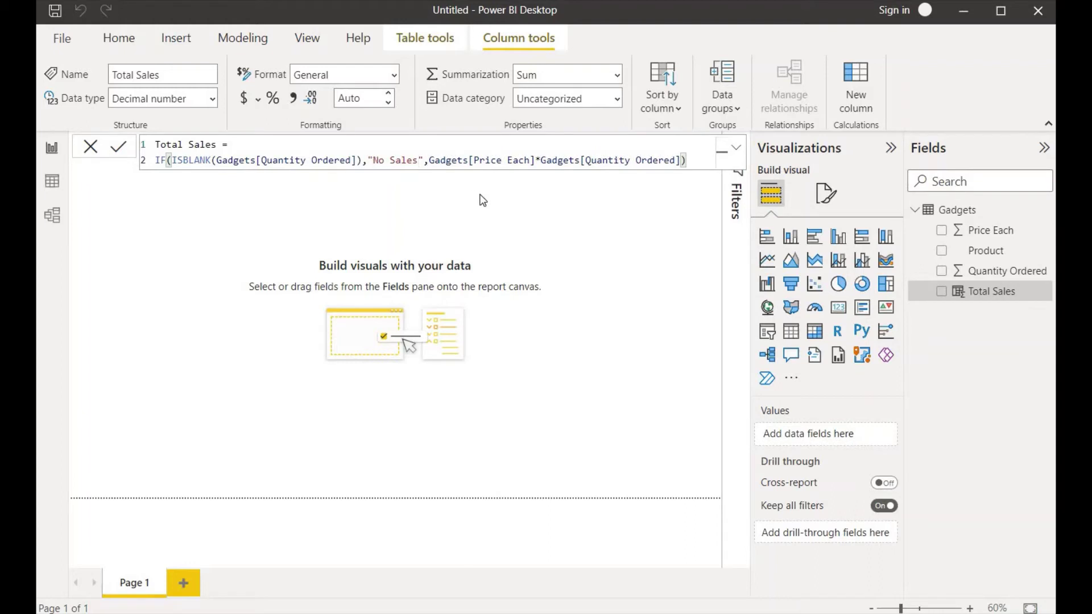
click(284, 190)
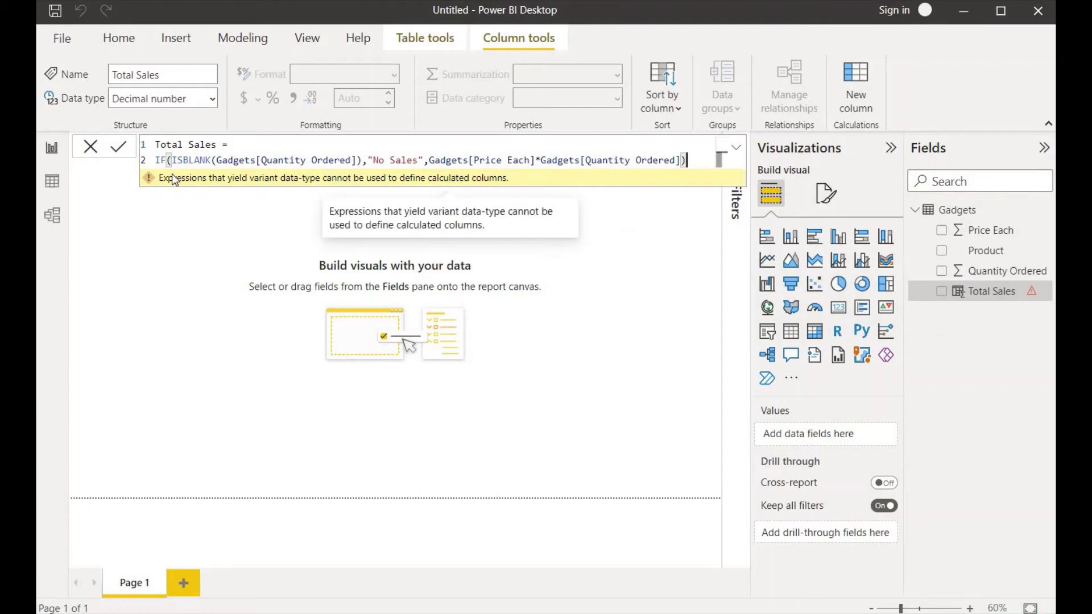
click(52, 184)
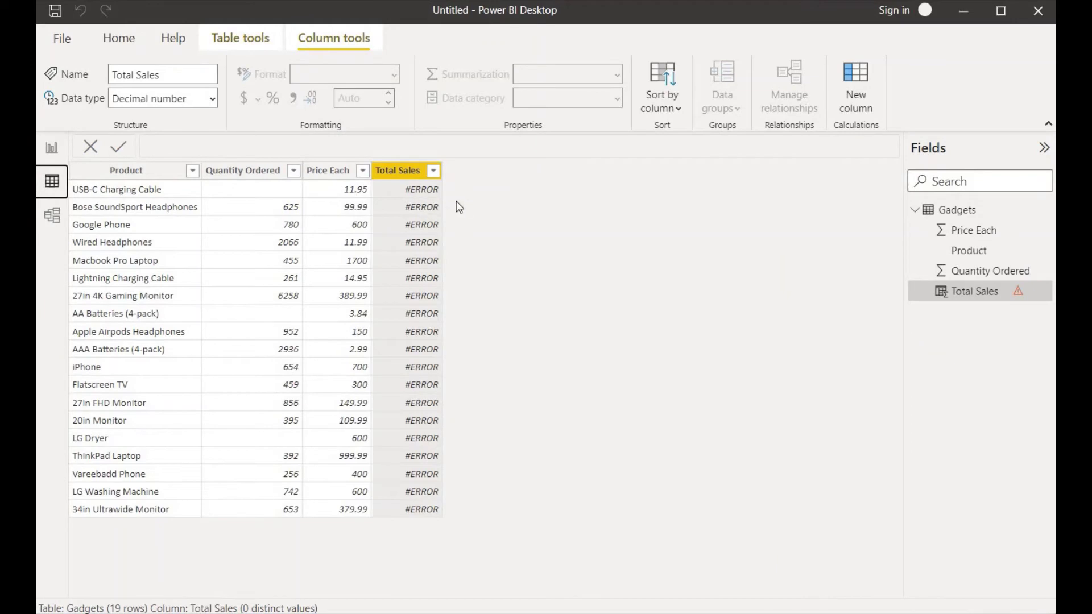
click(52, 151)
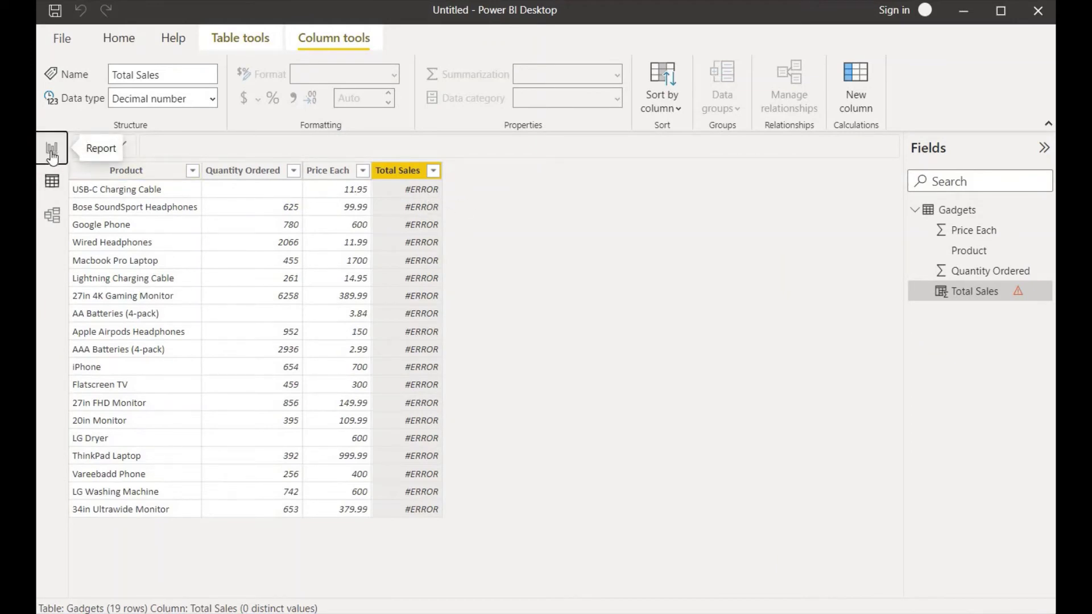
- Replace "No Sales" with 0 in the Total Sales formula, apply it, and check the column's values in the data view
click(991, 291)
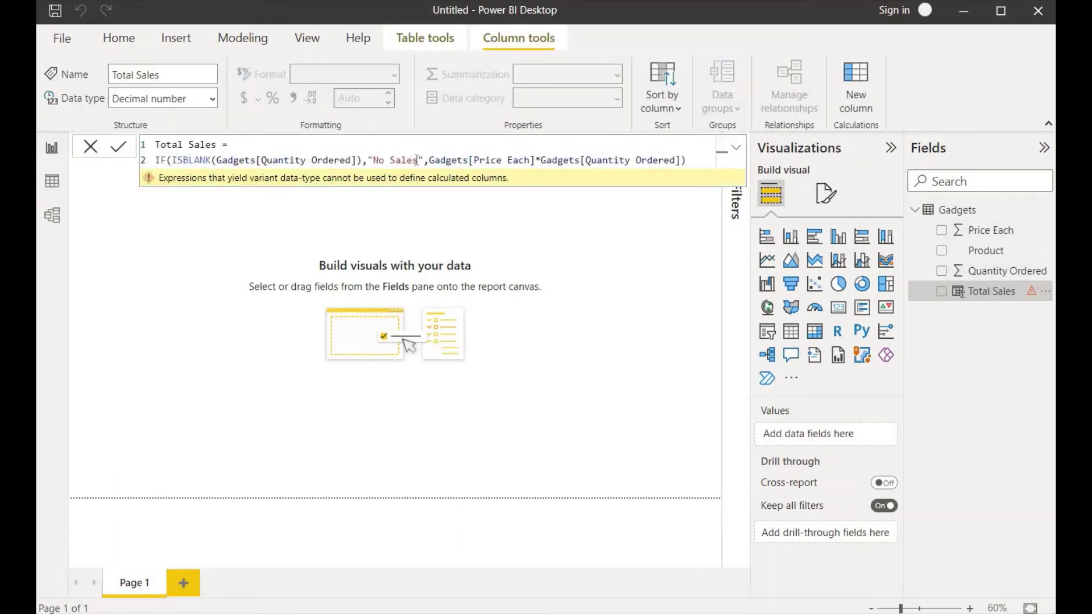
drag(423, 160, 370, 164)
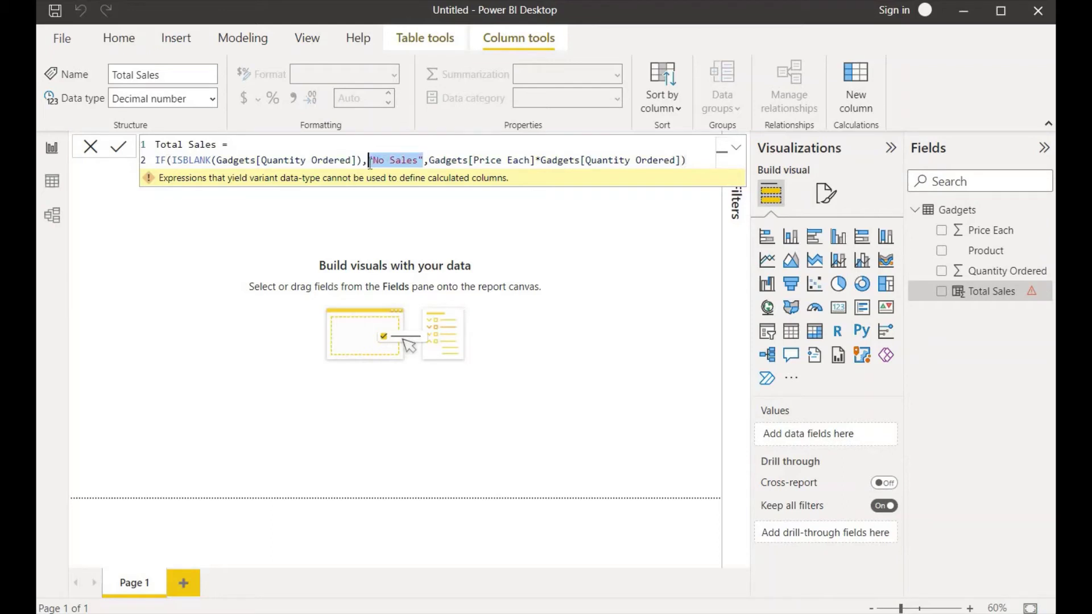
text(0)
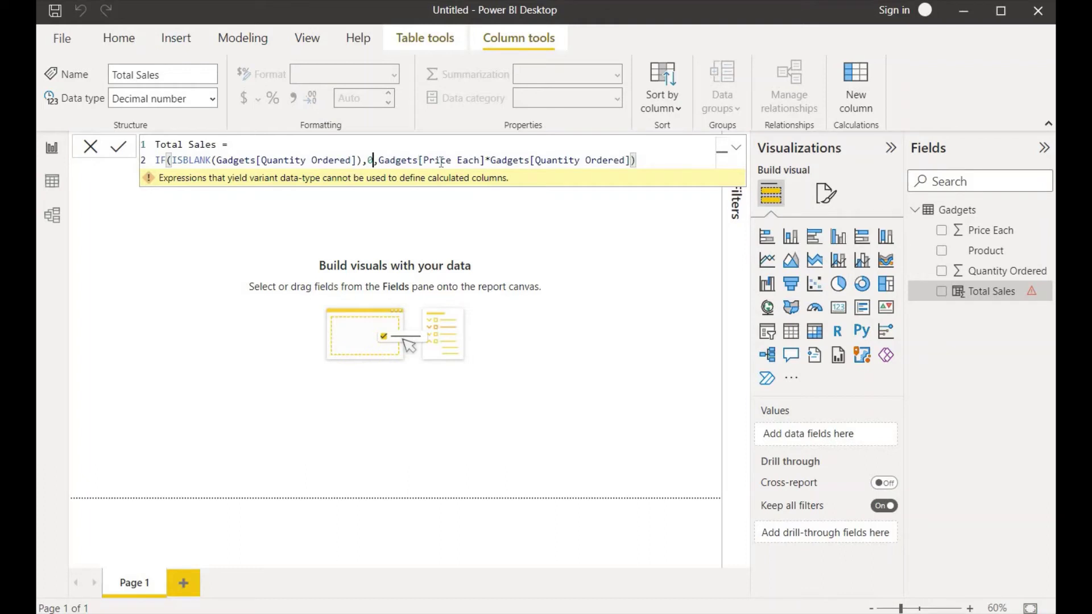
double_click(370, 160)
drag(378, 160, 407, 161)
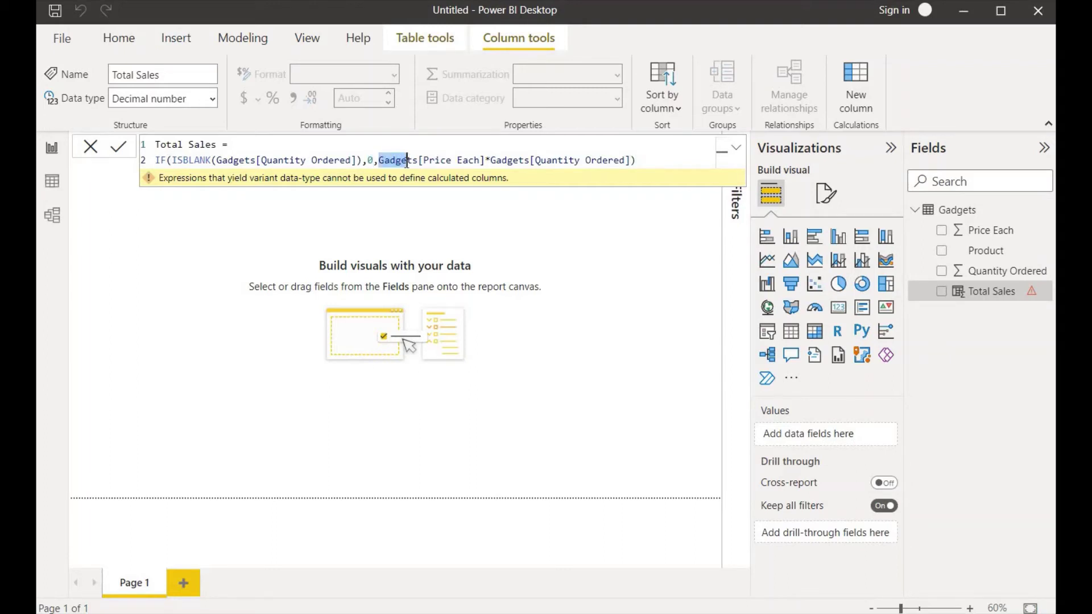
key(Return)
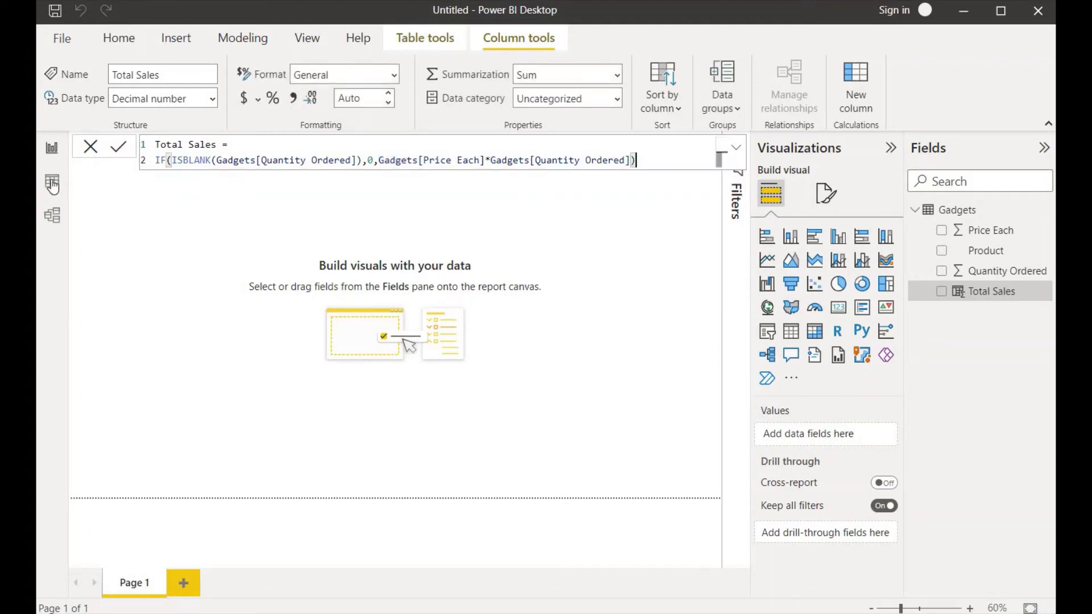
click(52, 181)
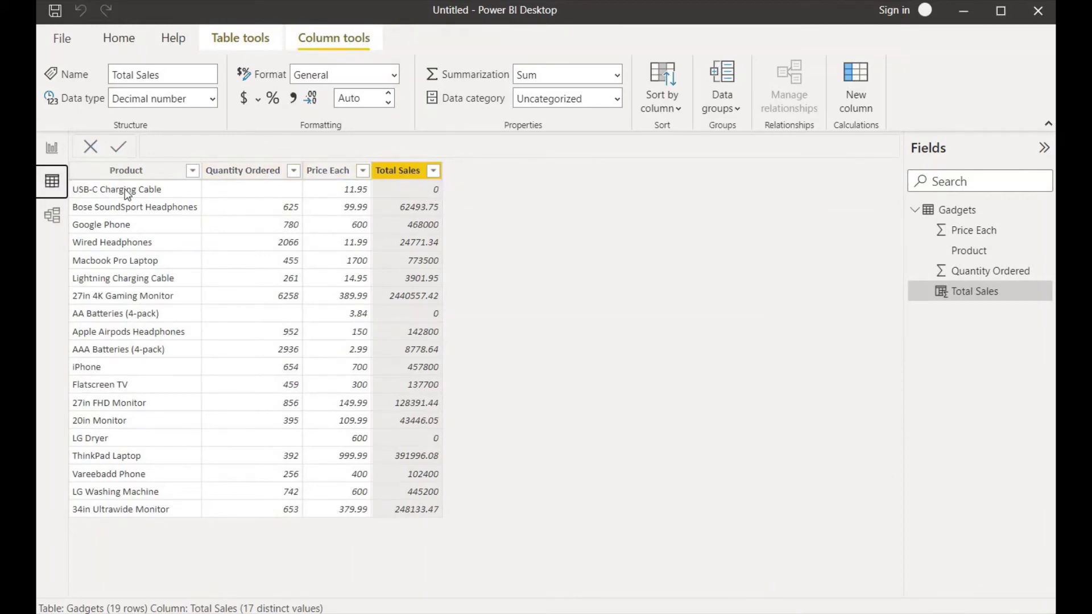
click(53, 150)
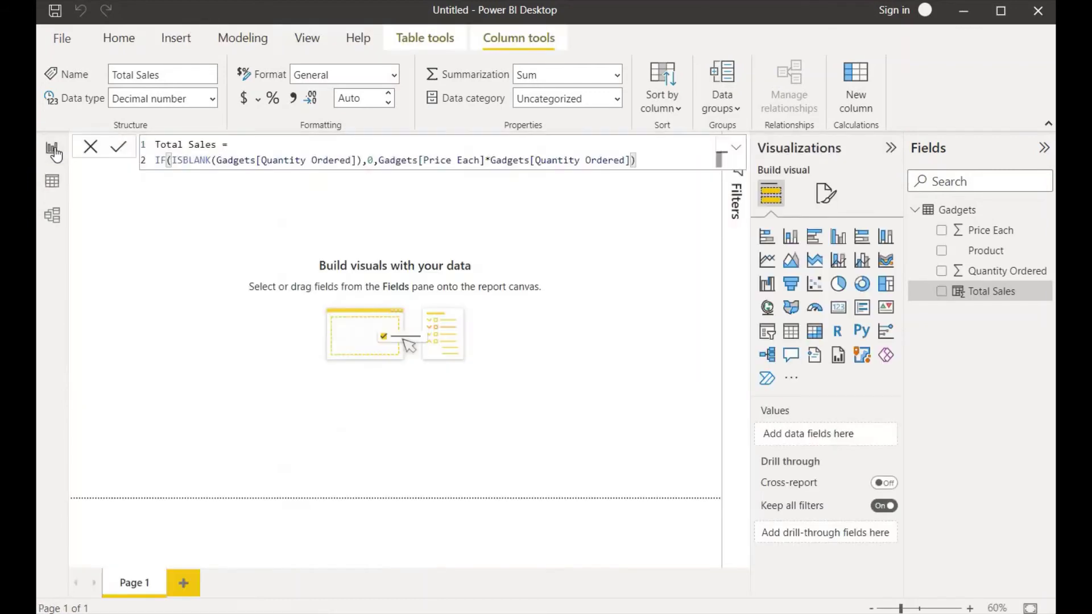
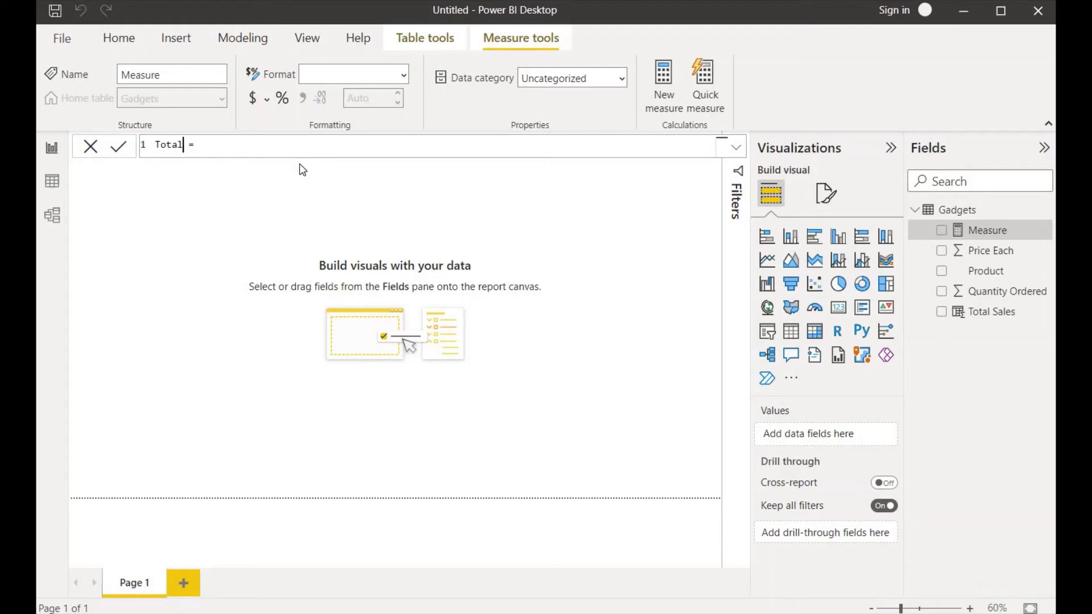
- Name the new measure in the Gadgets table Total Sales2, with its formula starting on a second line
text(Sales2)
key(shift+Return)
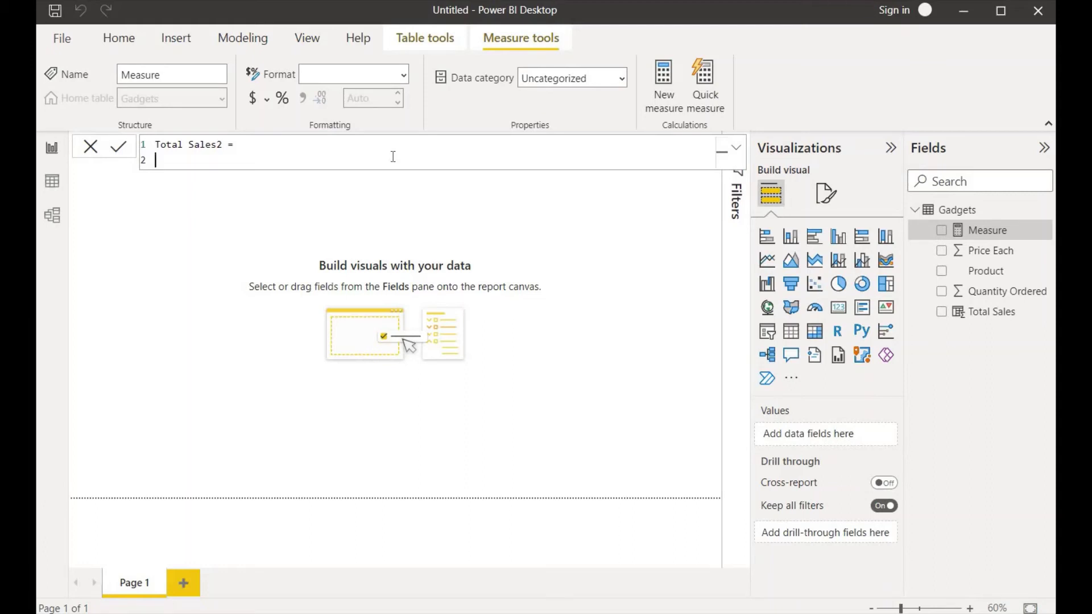
text(price)
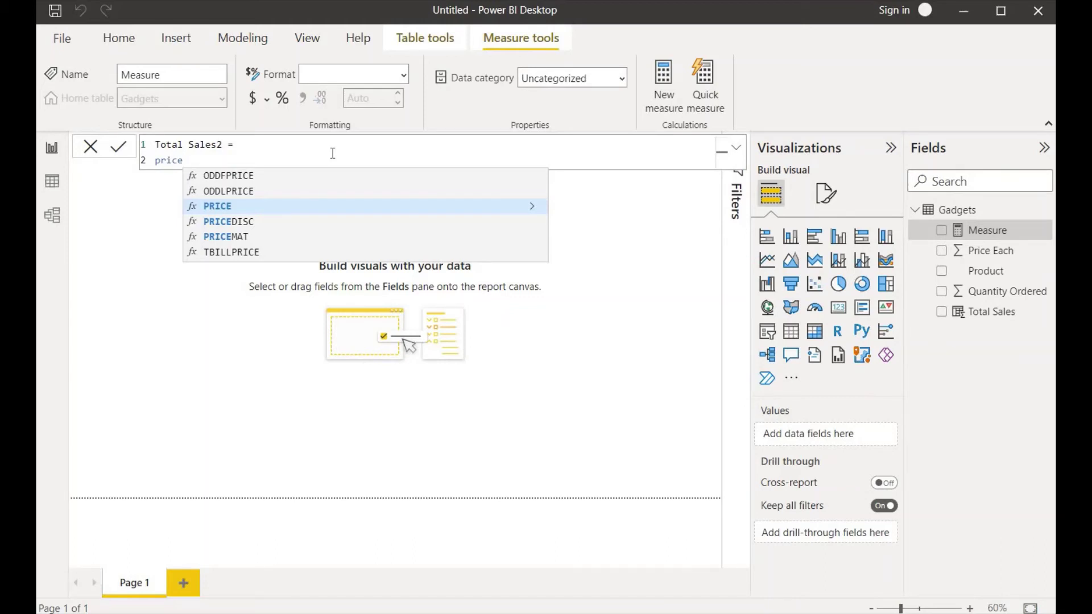
key(BackSpace)
key(BackSpace)
key(BackSpace)
key(BackSpace)
key(BackSpace)
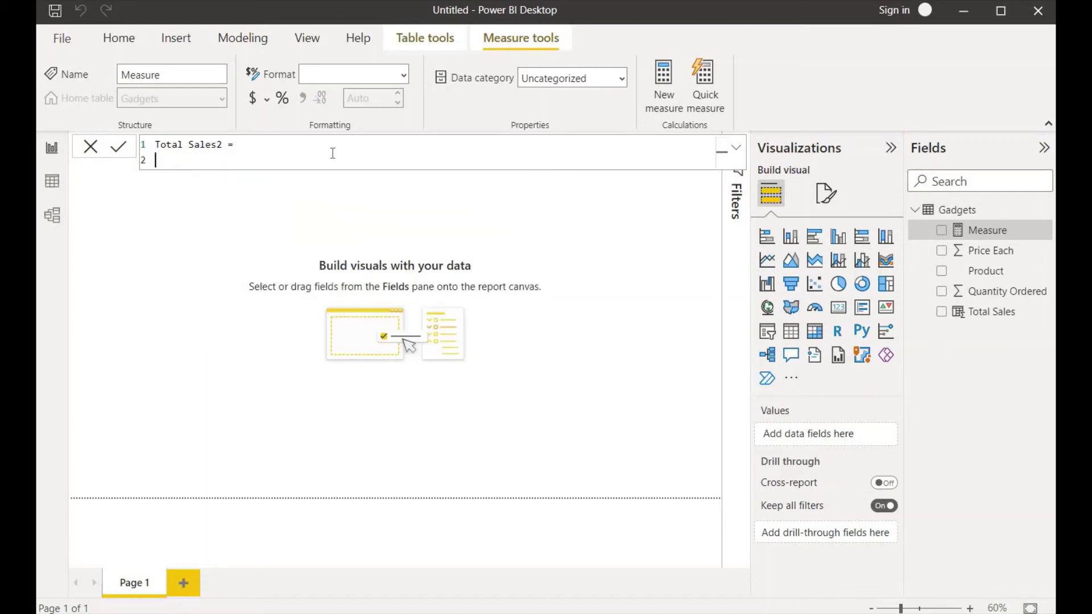
- Write the Total Sales2 formula as SUMX(Gadgets,Gadgets[Price Each]*Gadgets[Quantity Ordered])
text(sum)
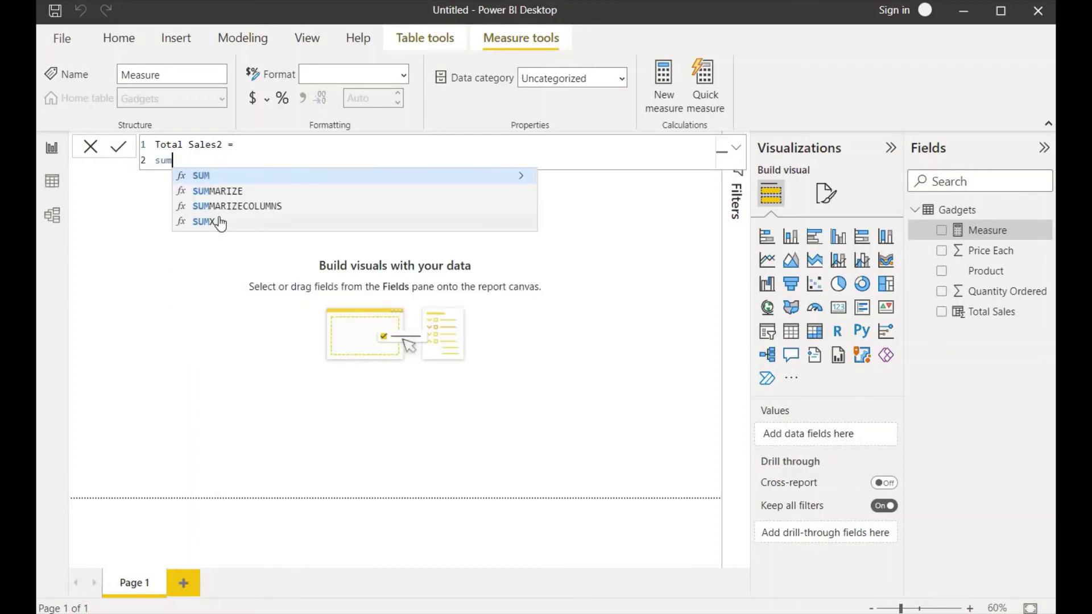
click(220, 222)
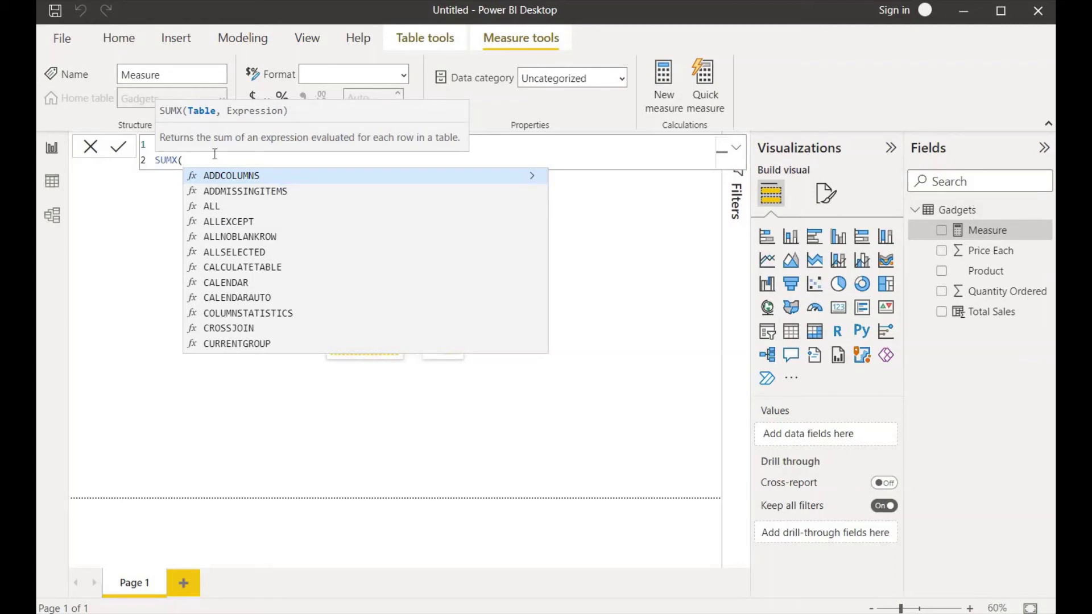
text(G)
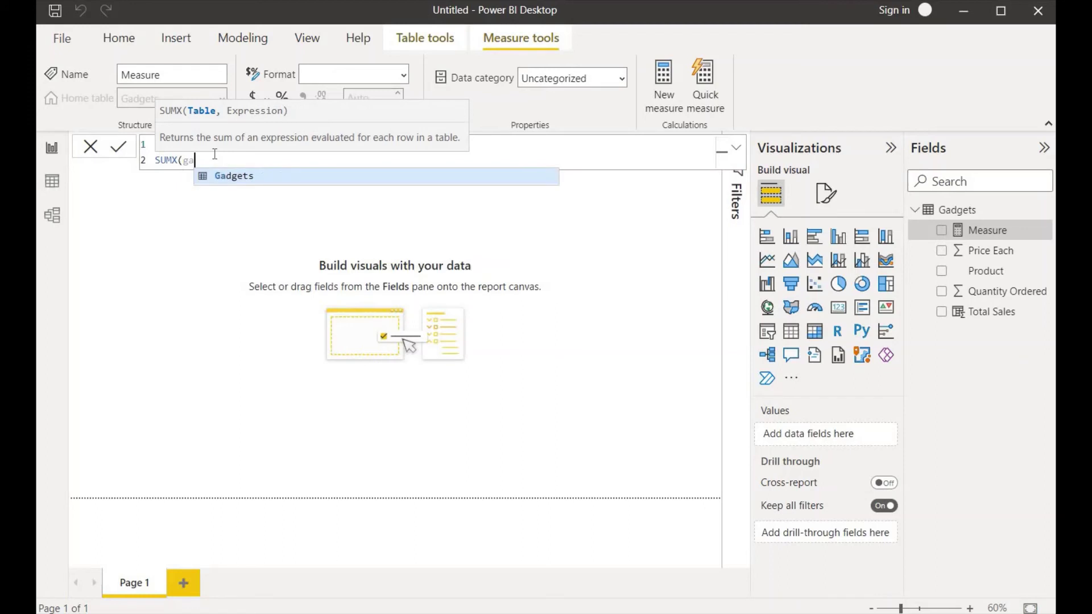
click(233, 181)
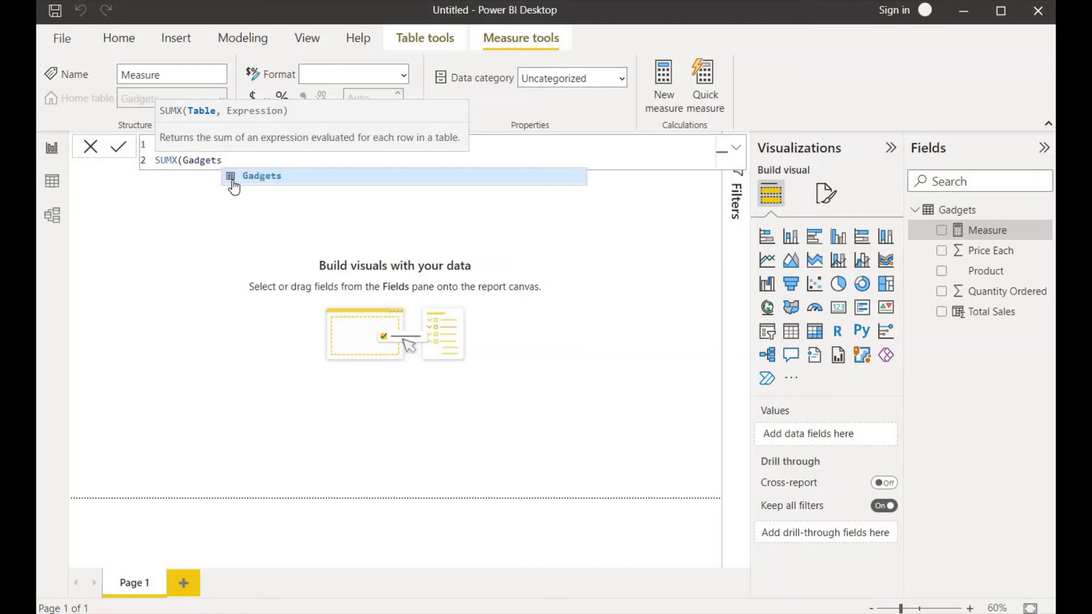
text(,)
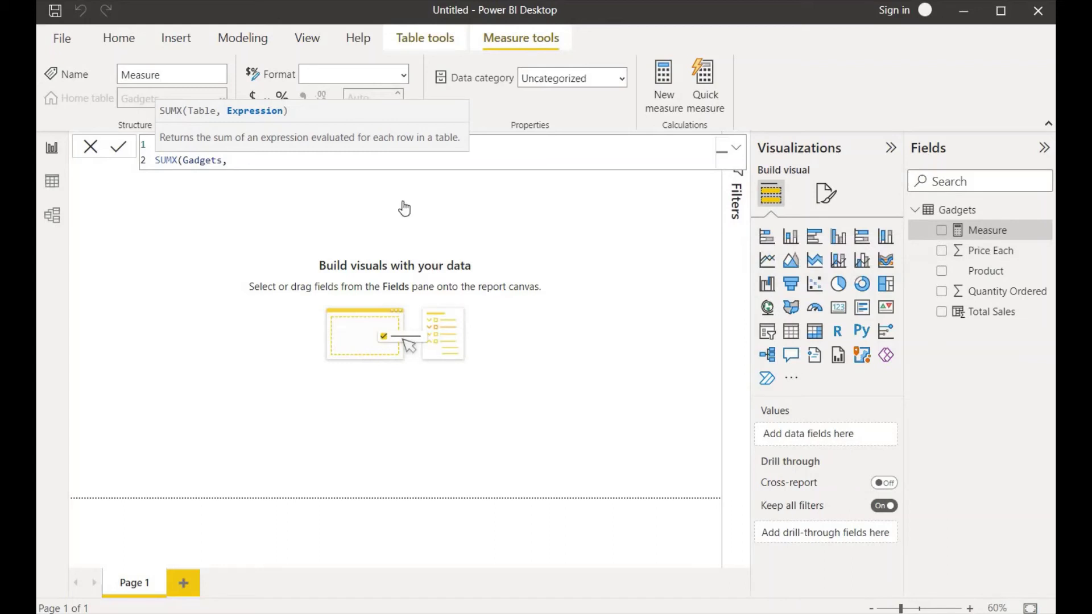
text(pri)
click(346, 192)
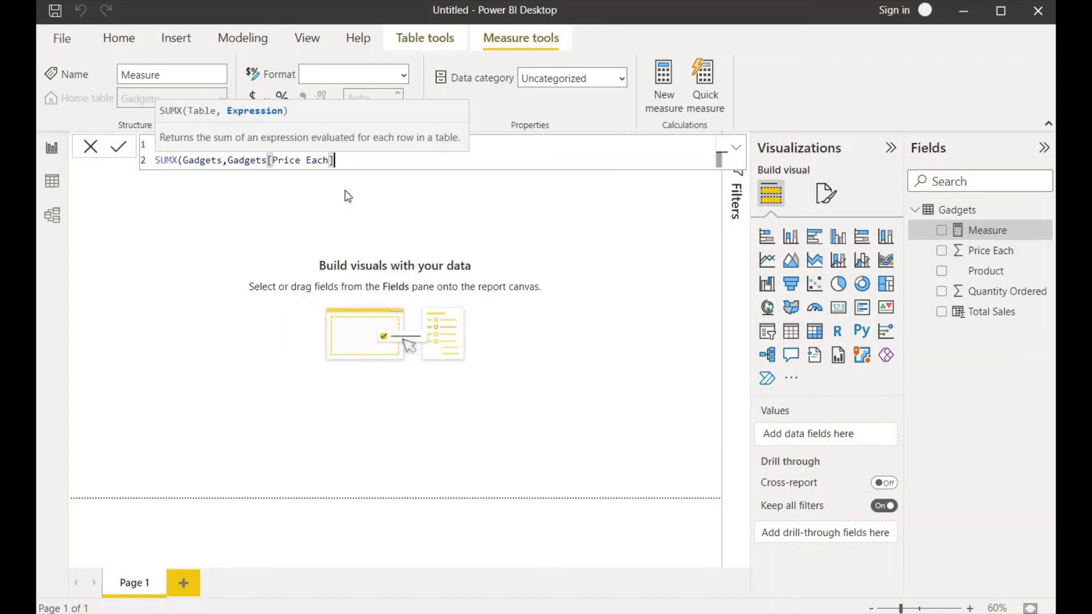
text(*)
text(qua)
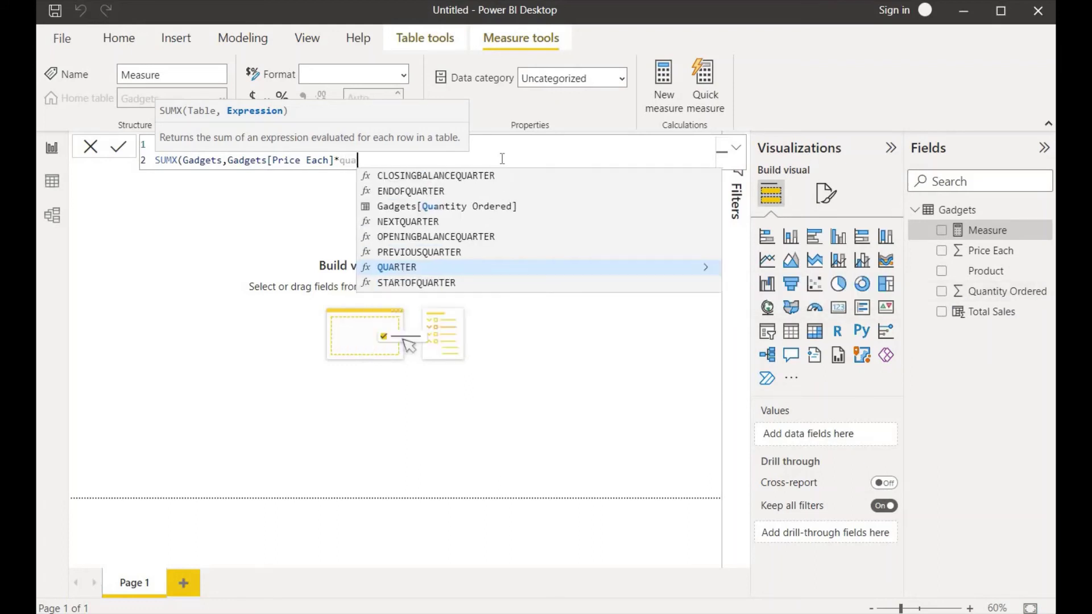
click(488, 208)
text())
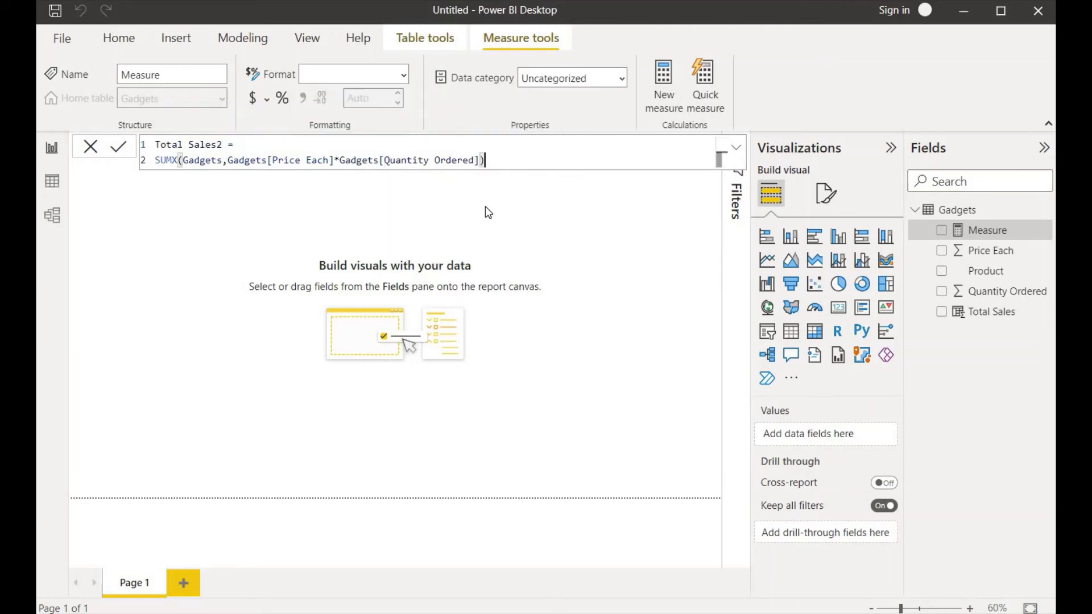
- Apply the Total Sales2 measure formula and check the Gadgets table in the data view
key(Return)
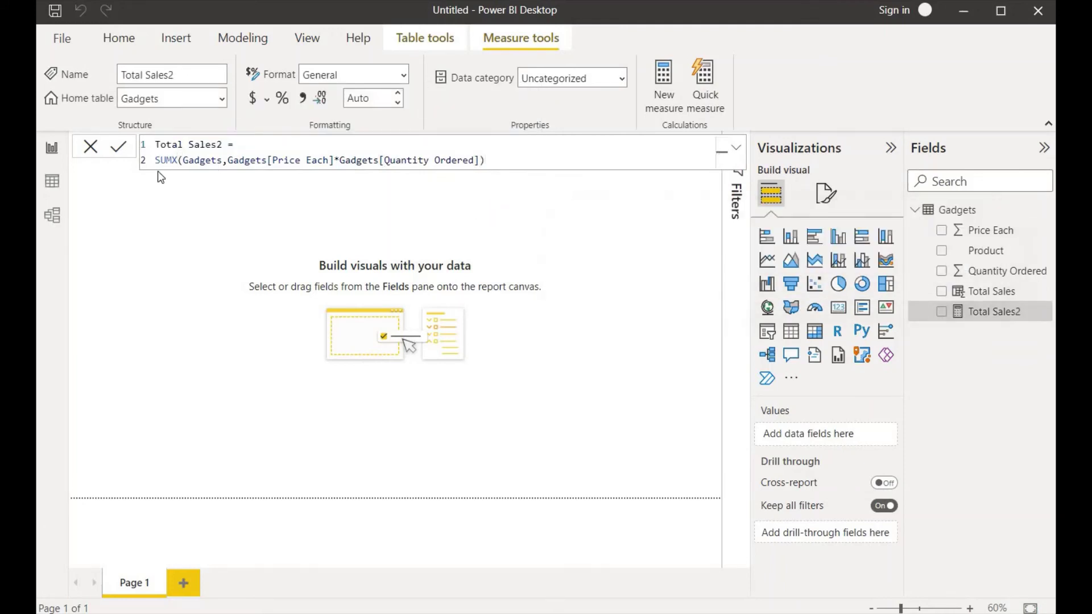
click(52, 184)
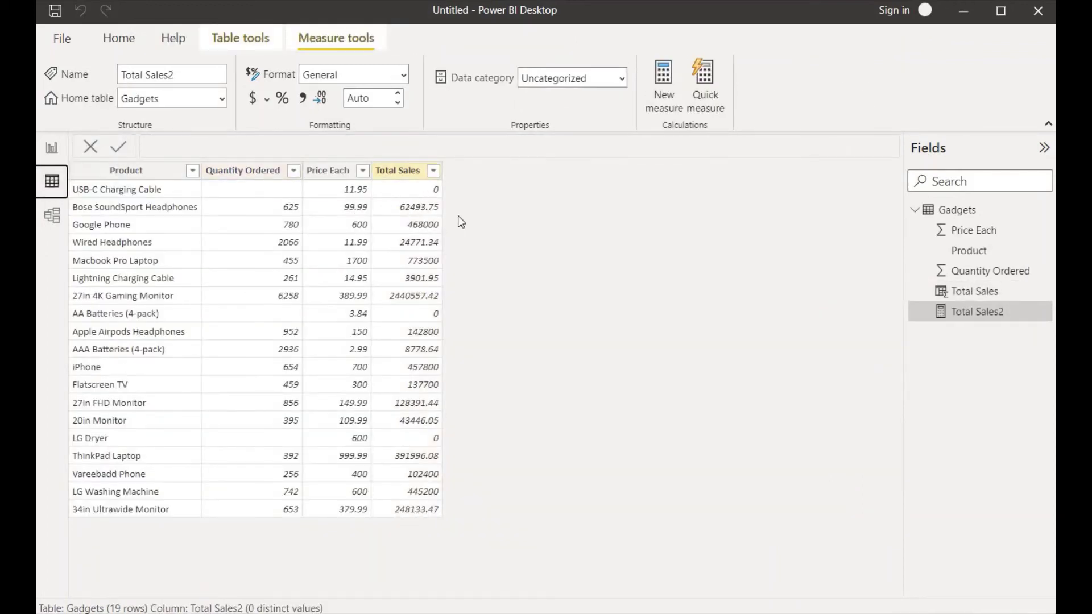
click(51, 152)
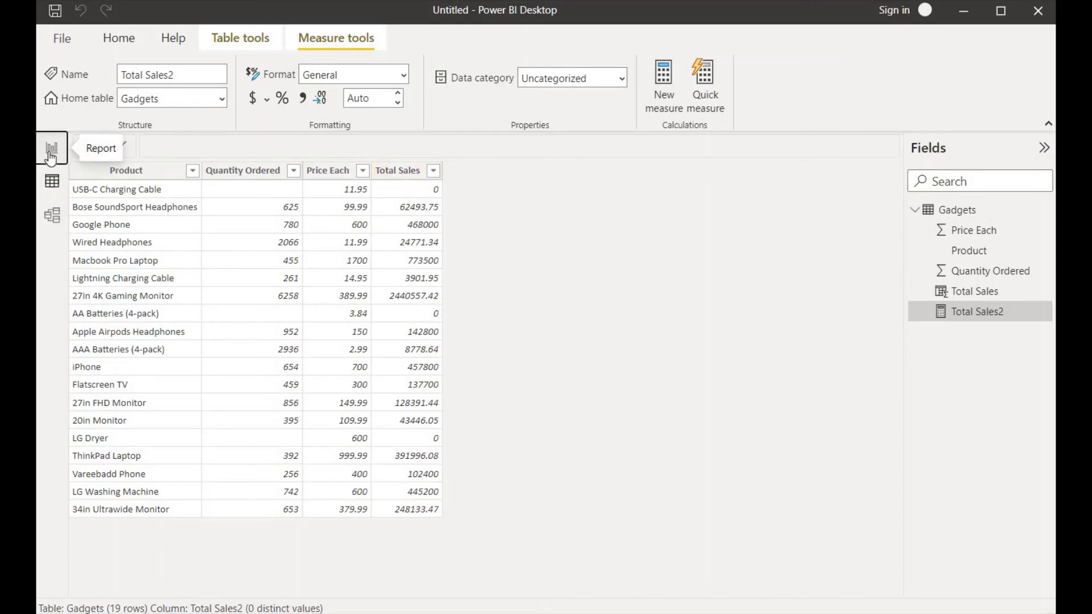
- Place a matrix visual on the report page with Product as rows and Total Sales as values
click(944, 293)
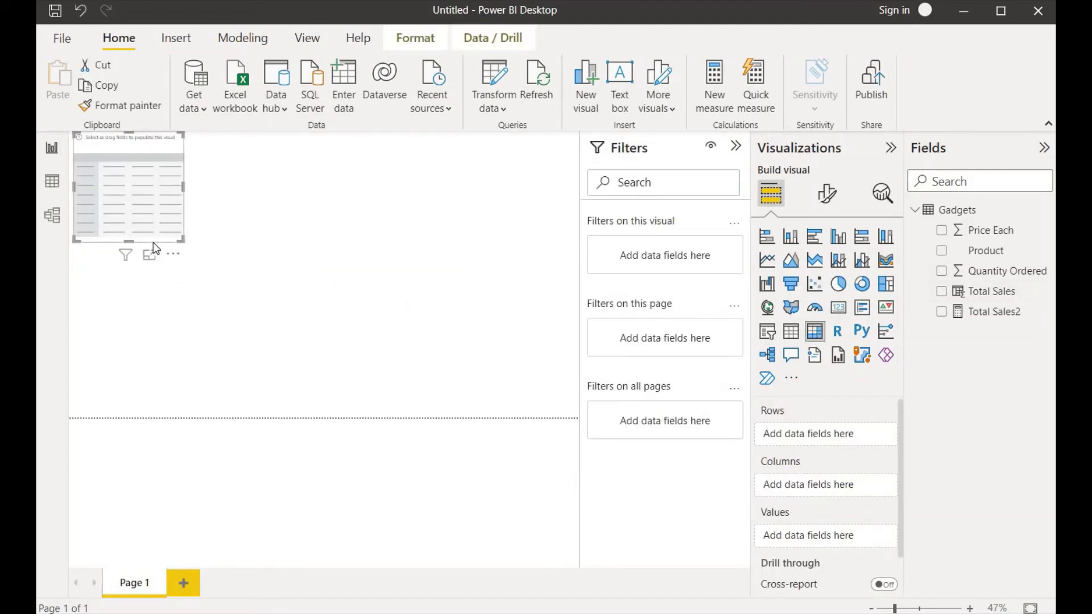
drag(567, 341, 531, 353)
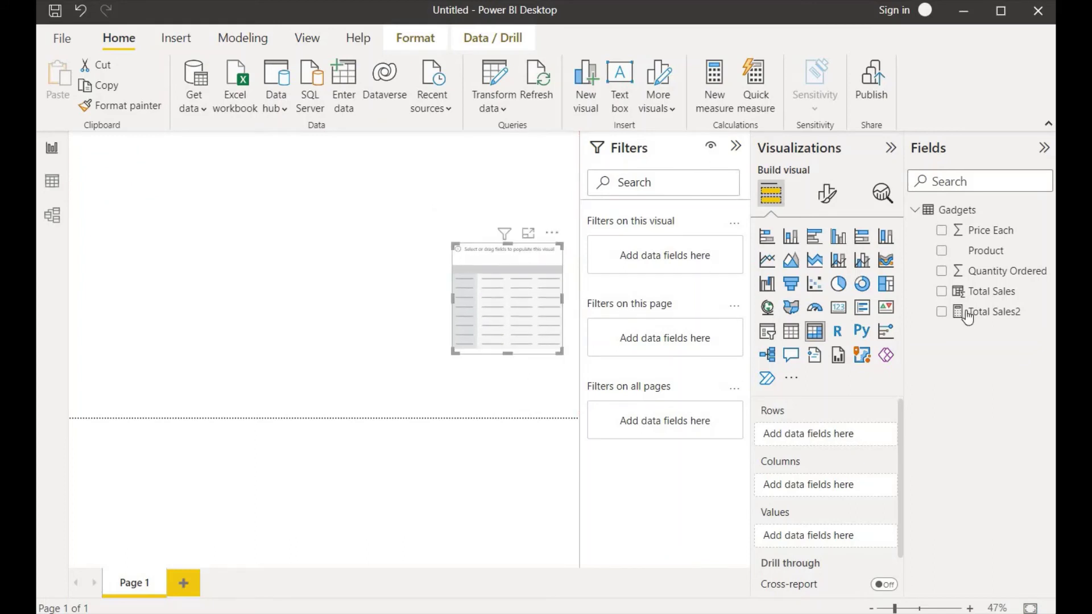
click(941, 251)
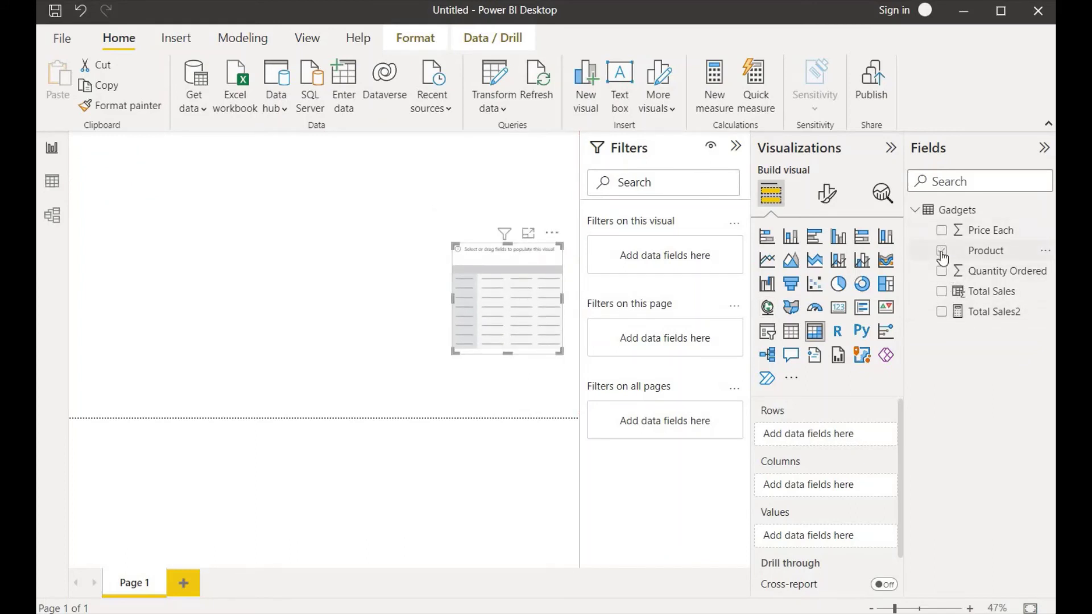
click(942, 312)
click(942, 293)
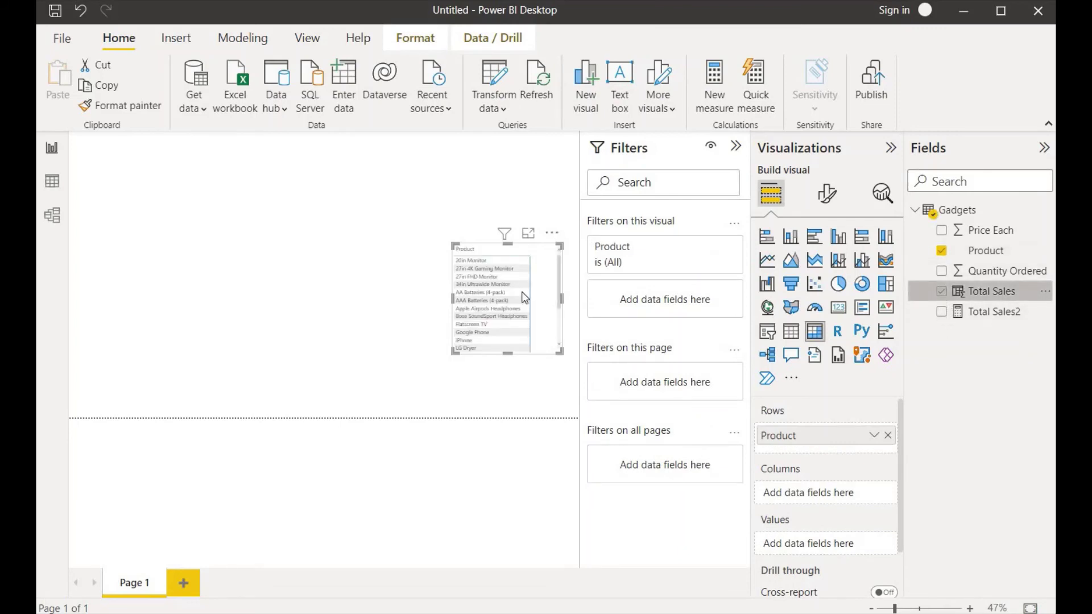
- Widen the matrix, show it in focus mode, and add the Total Sales2 measure to its values
drag(451, 301, 350, 290)
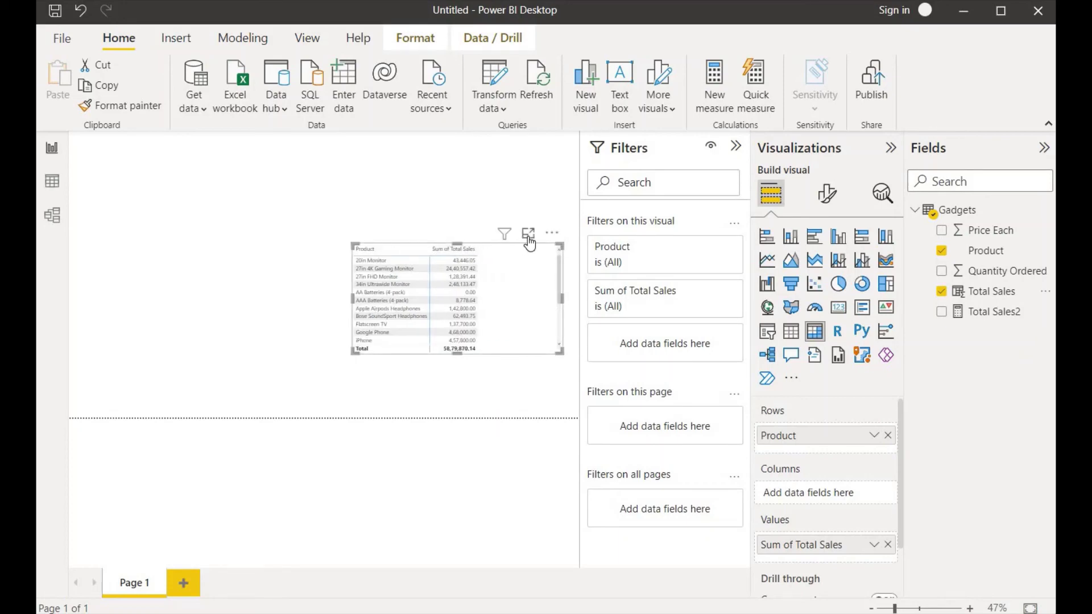
click(527, 234)
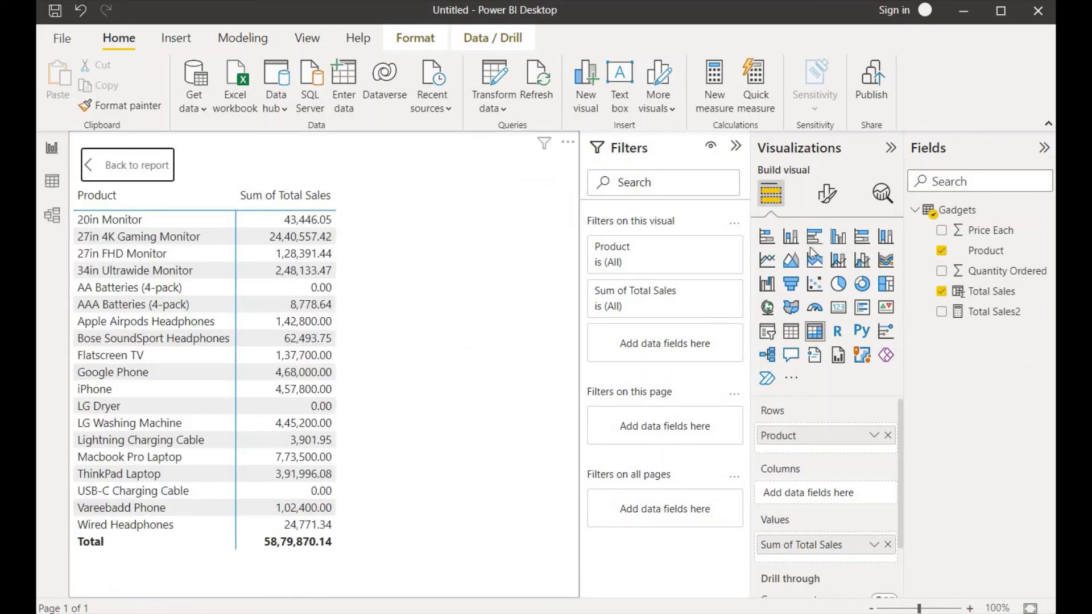
click(942, 314)
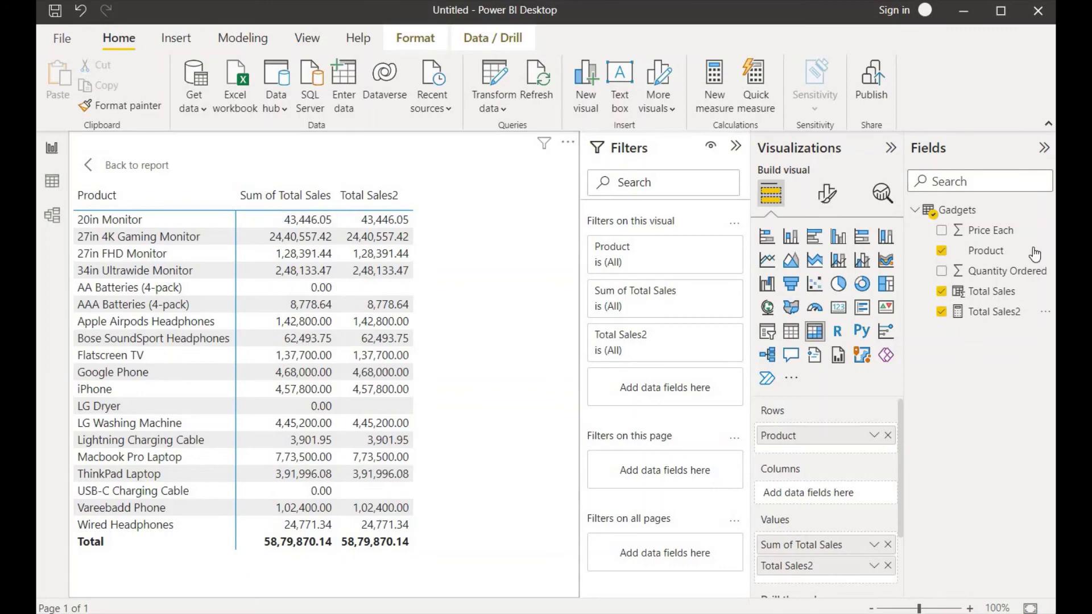
- Wrap the SUMX expression of the Total Sales2 measure in ISBLANK and apply the formula
click(993, 318)
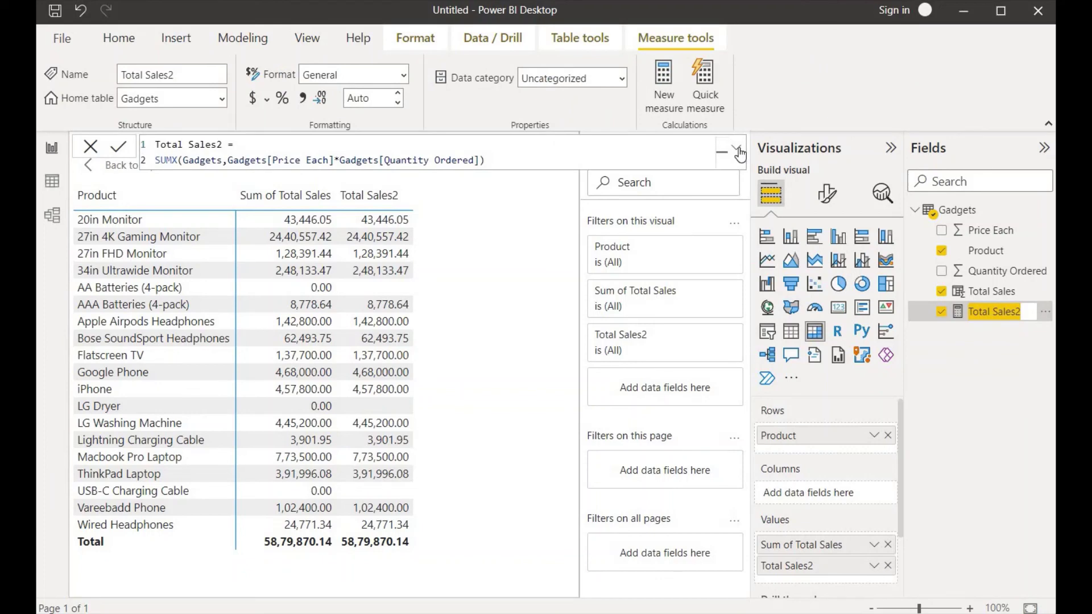
click(738, 151)
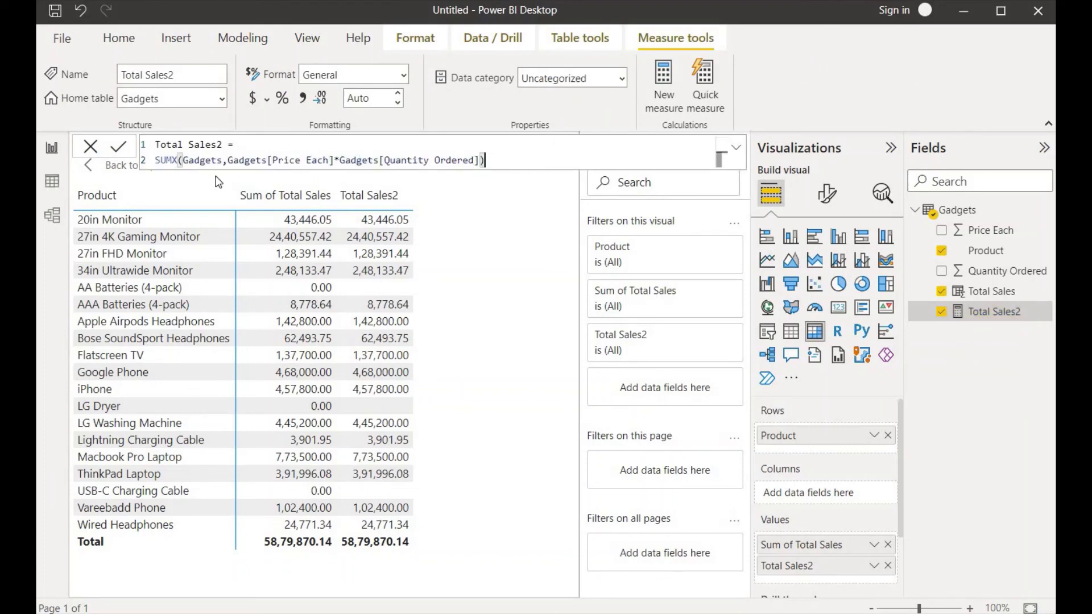
click(157, 160)
text(is)
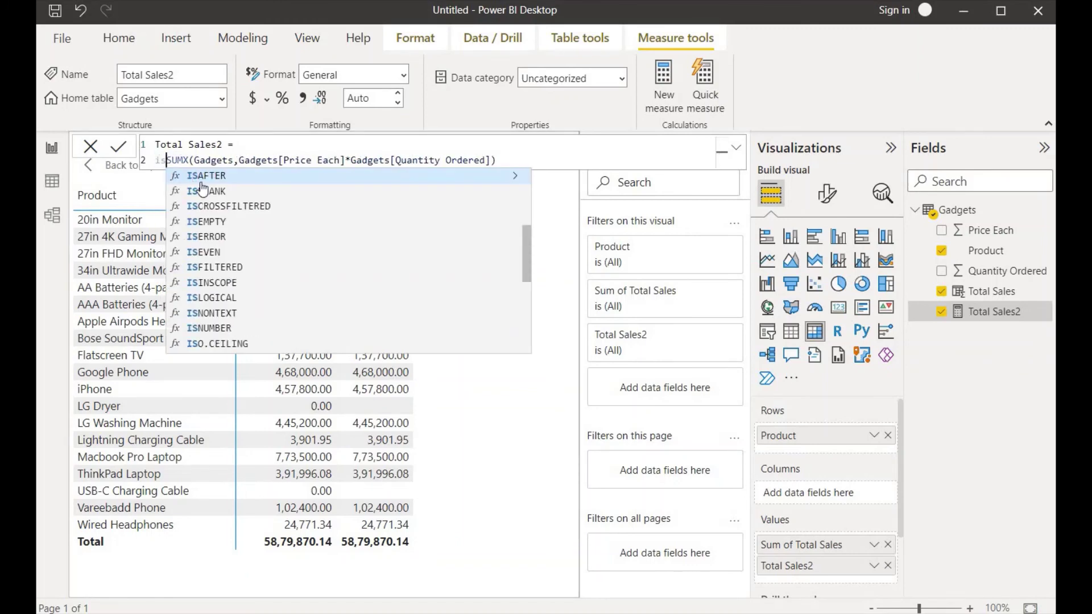
click(210, 197)
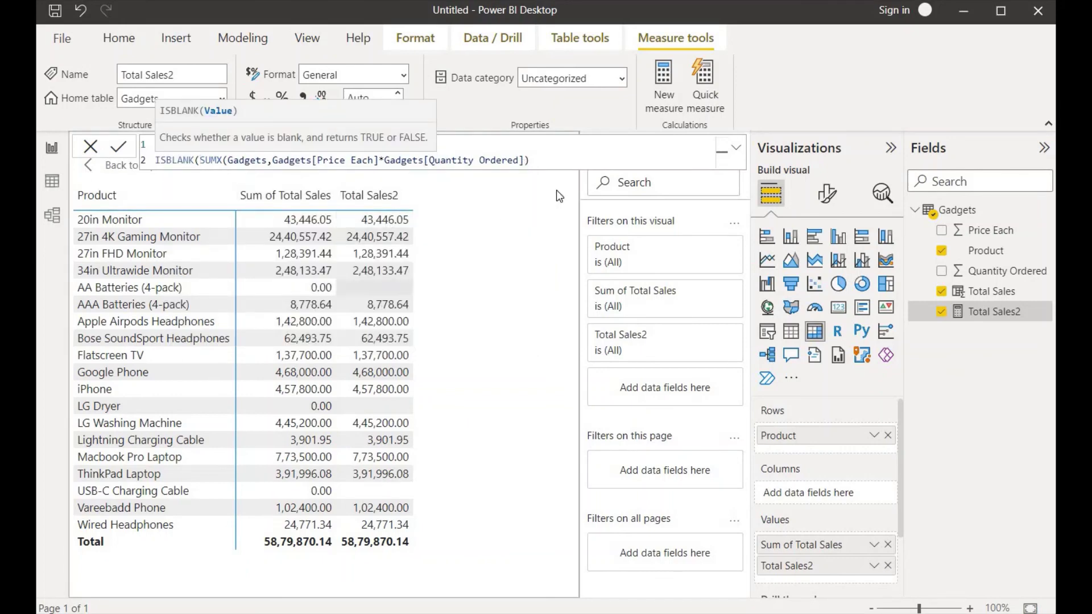
text(,")
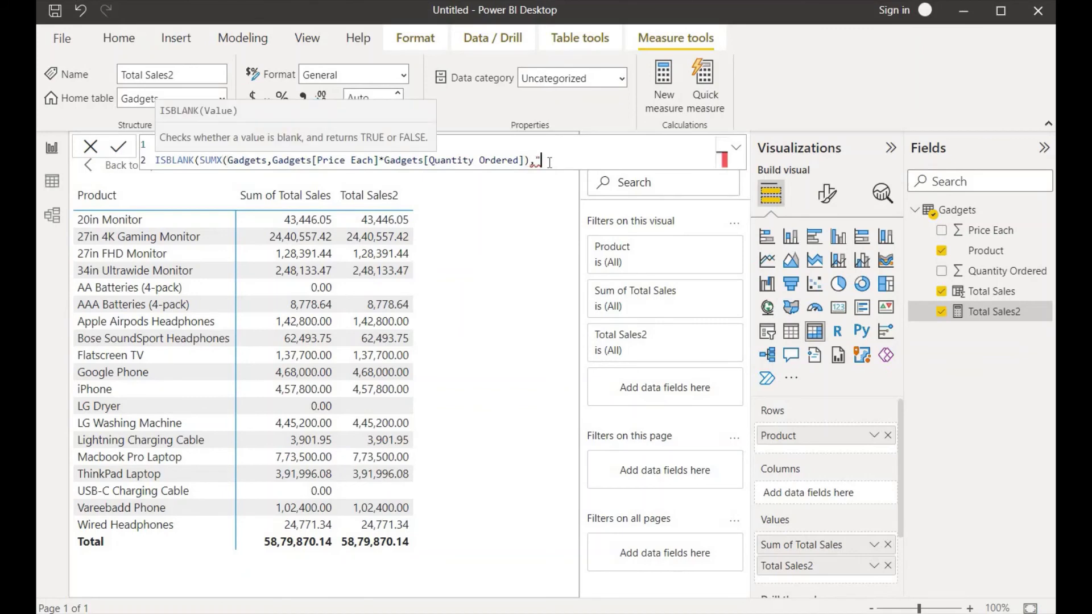
key(BackSpace)
key(BackSpace)
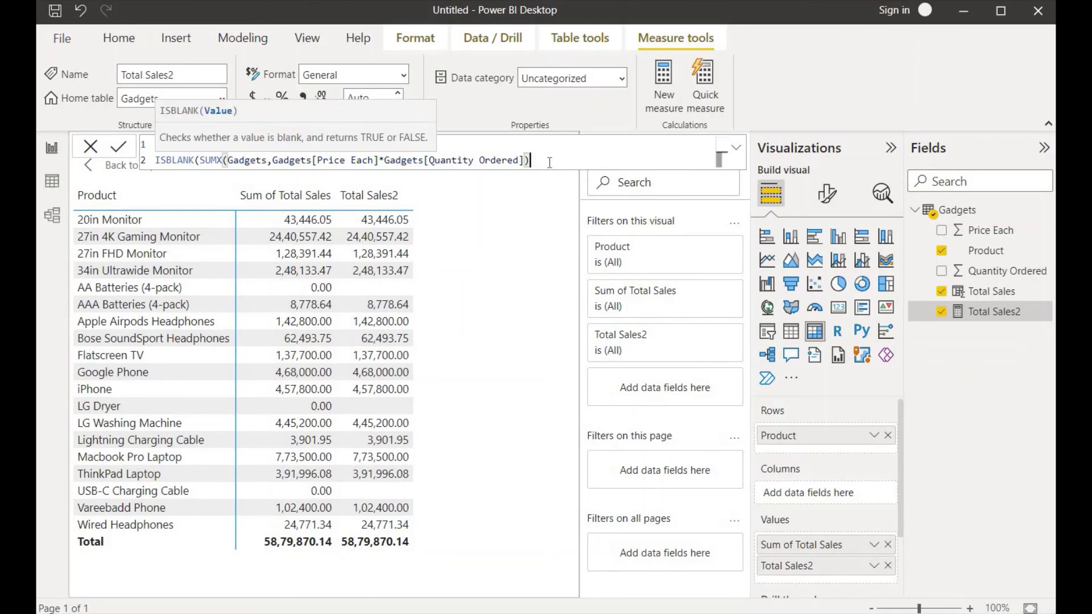
text())
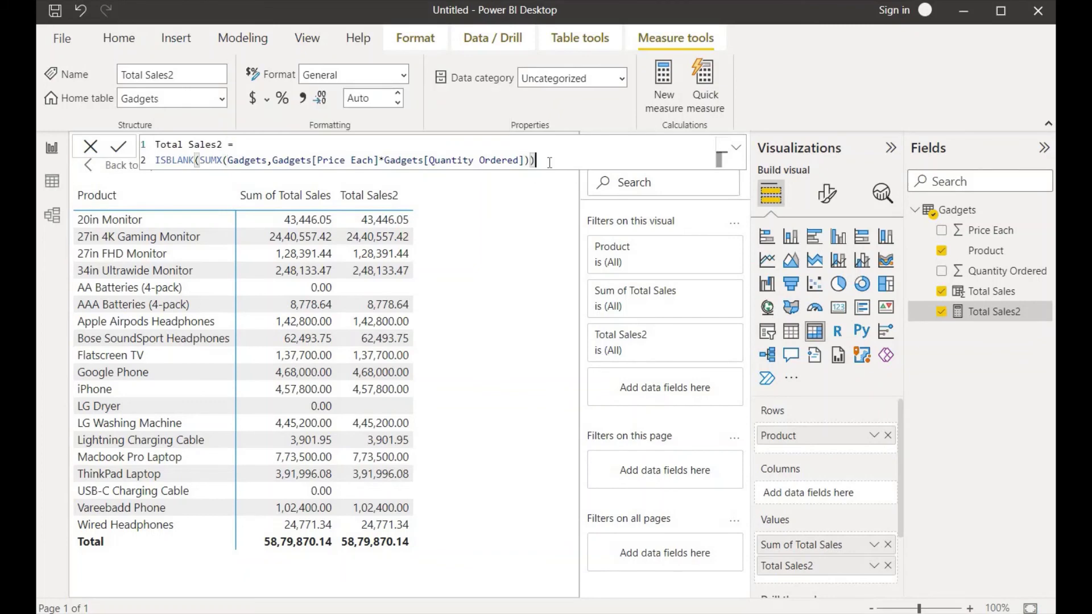
key(Return)
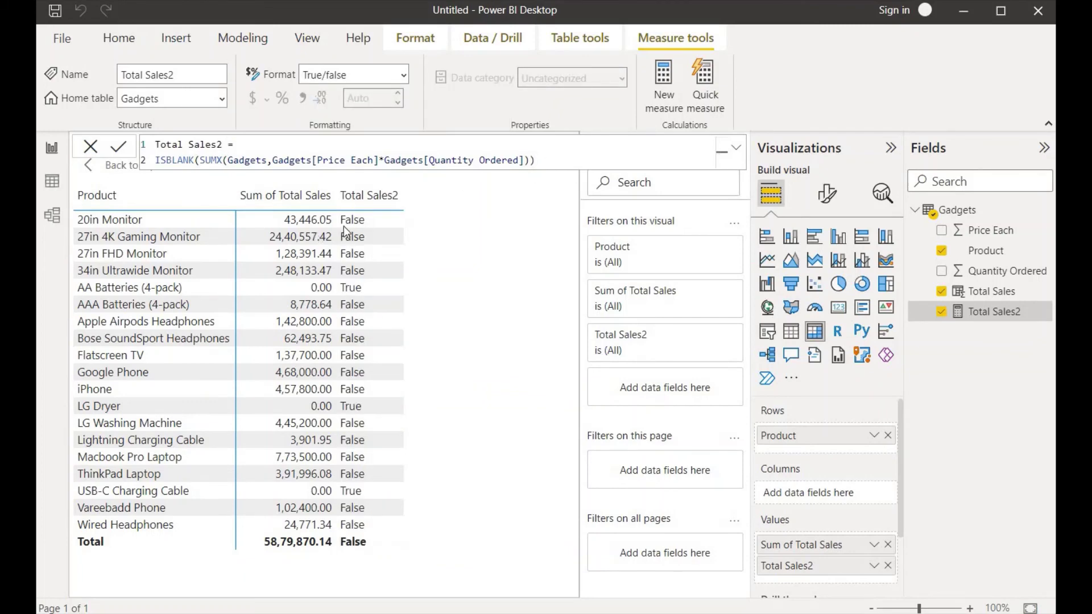
- Make the ISBLANK expression in Total Sales2 the logical test of an IF function, followed by a comma
click(158, 161)
click(158, 161)
text(IF()
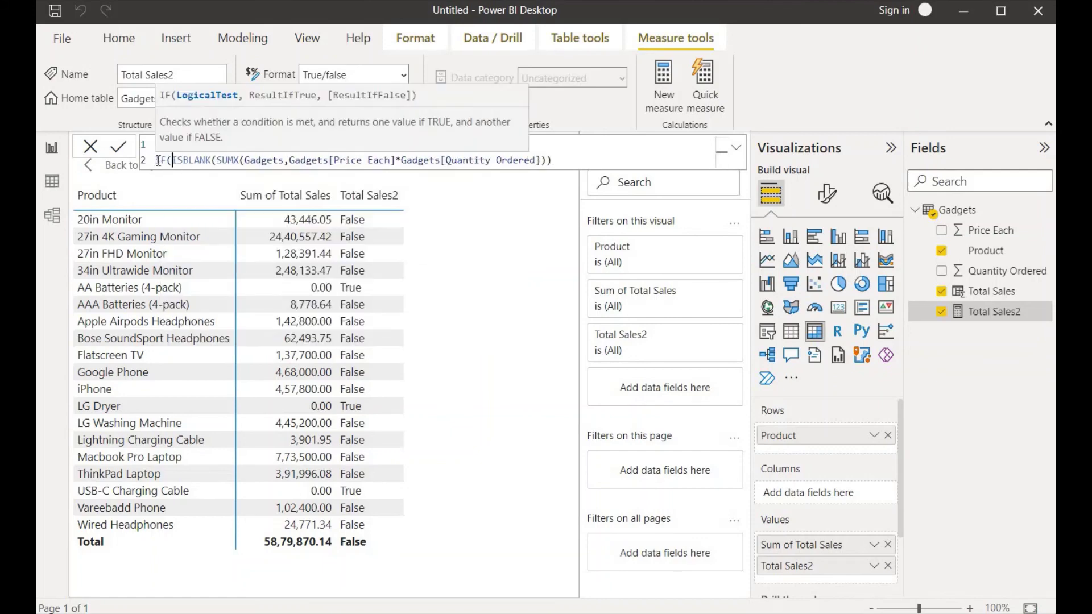
click(574, 162)
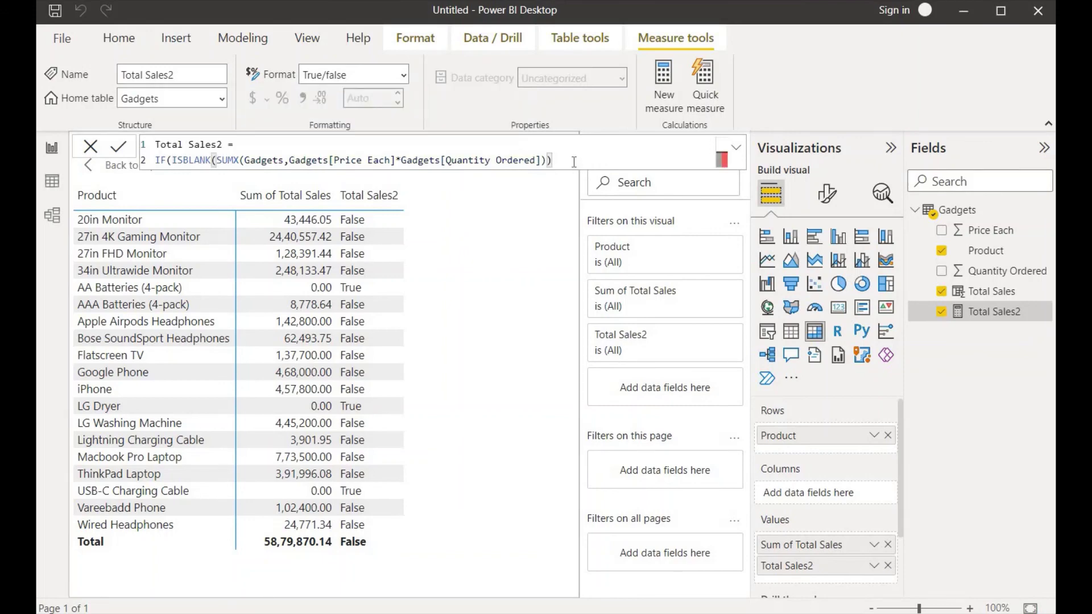
text(,)
- Try applying the Total Sales2 formula with the IF function closed directly after its ISBLANK test
key(shift+Return)
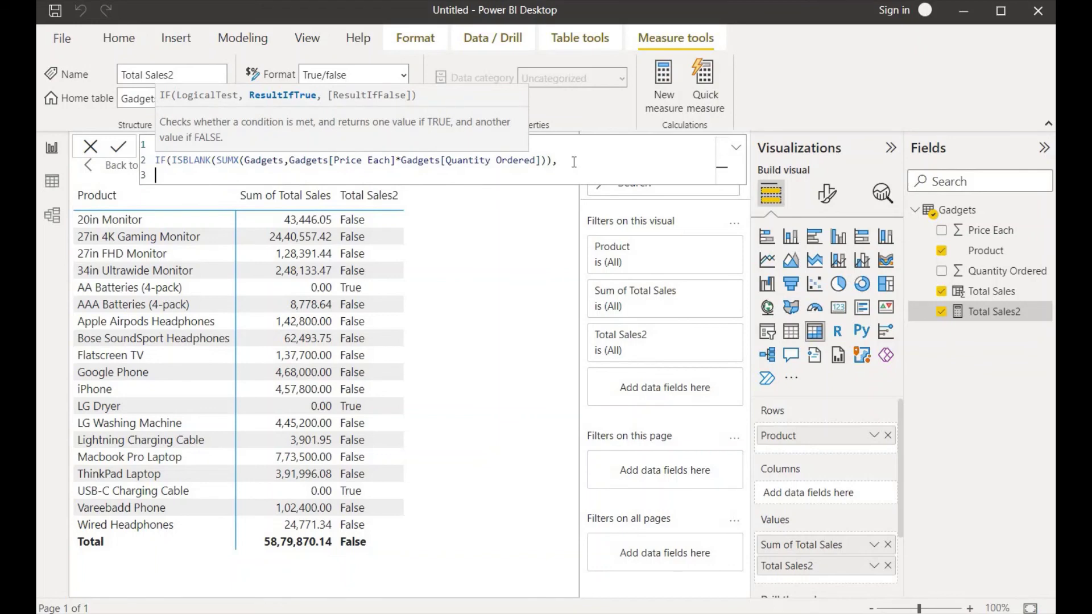
key(BackSpace)
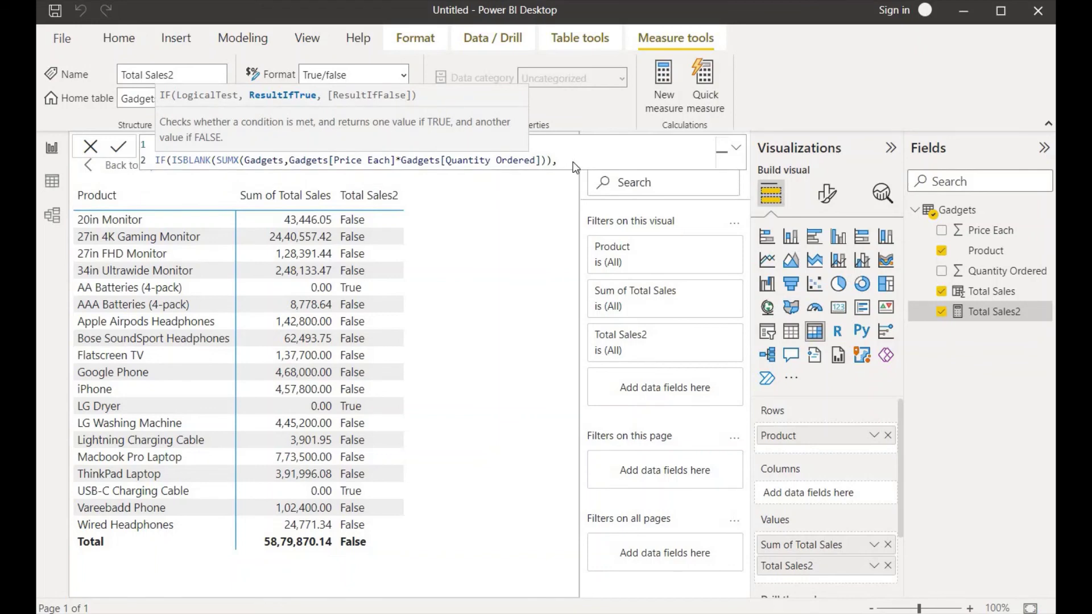
text())
key(Return)
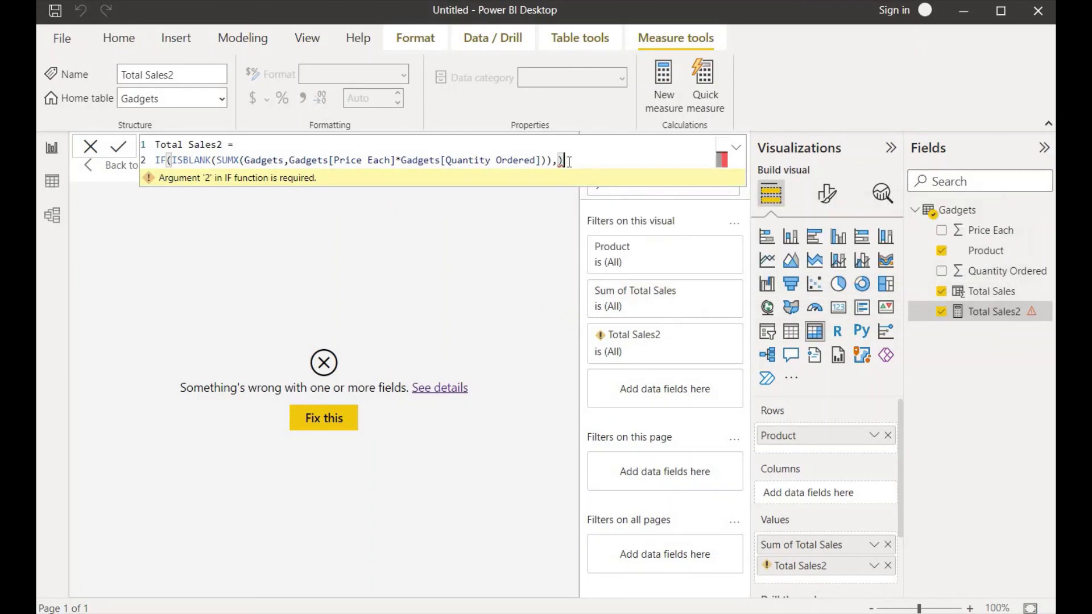
key(BackSpace)
- Enter "No Sales" on a new line as the IF function's result for blank sales, followed by a comma
key(shift+Return)
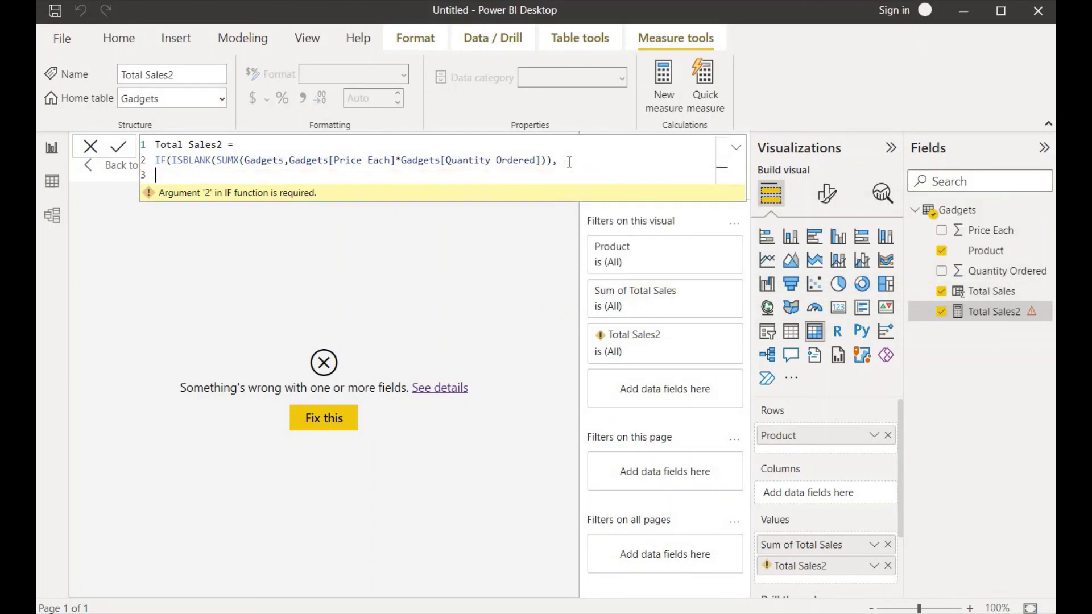
text("No Sales)
text(,)
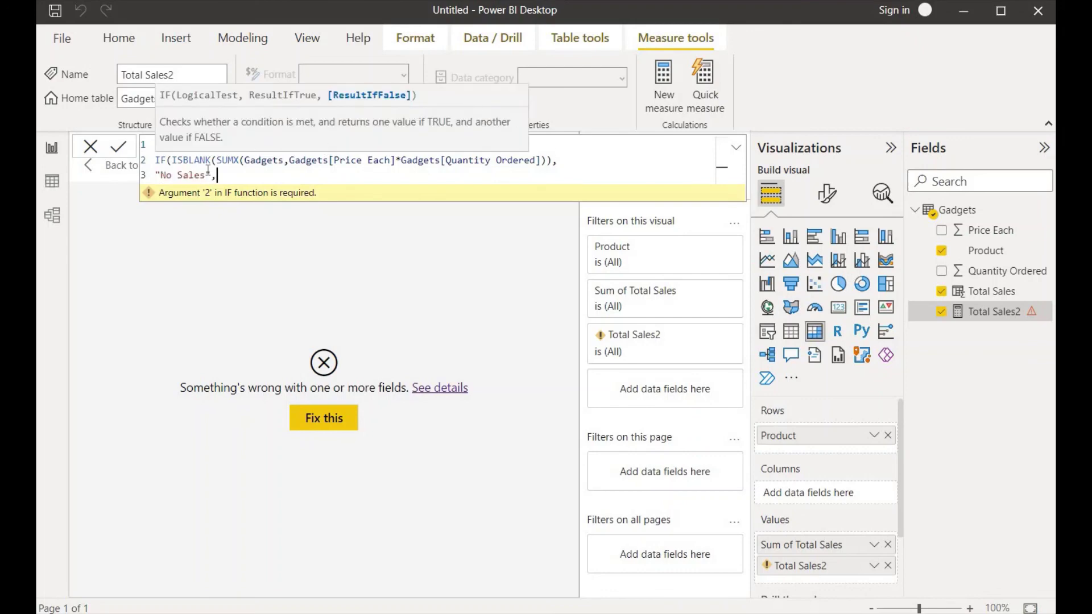
- Copy the SUMX expression to a new line as the IF function's false result, close the function, and apply the formula
key(Up)
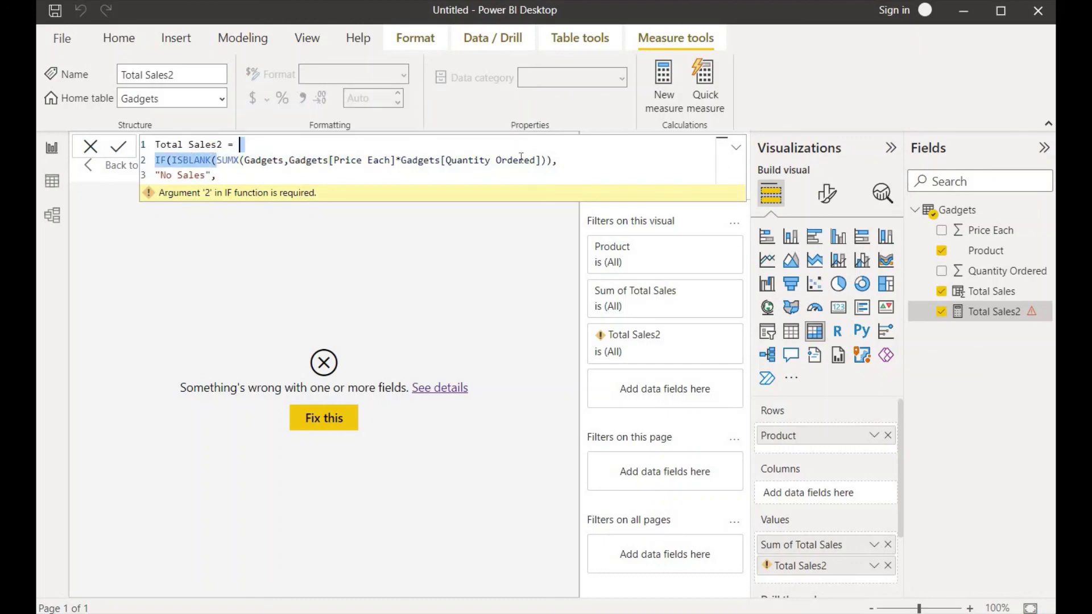
drag(216, 160, 544, 160)
key(ctrl+c)
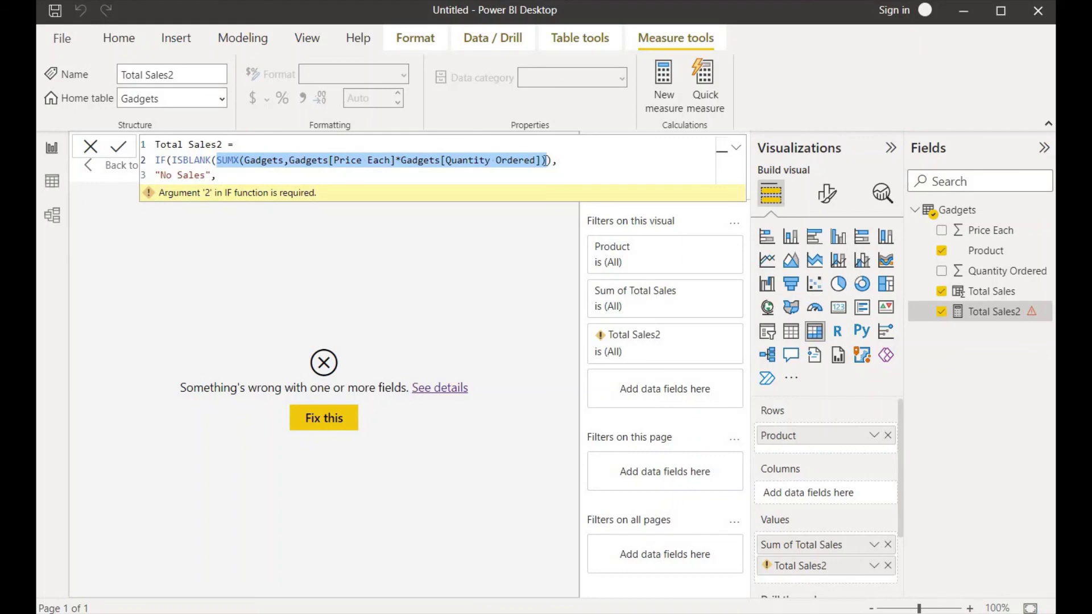
click(434, 174)
key(Return)
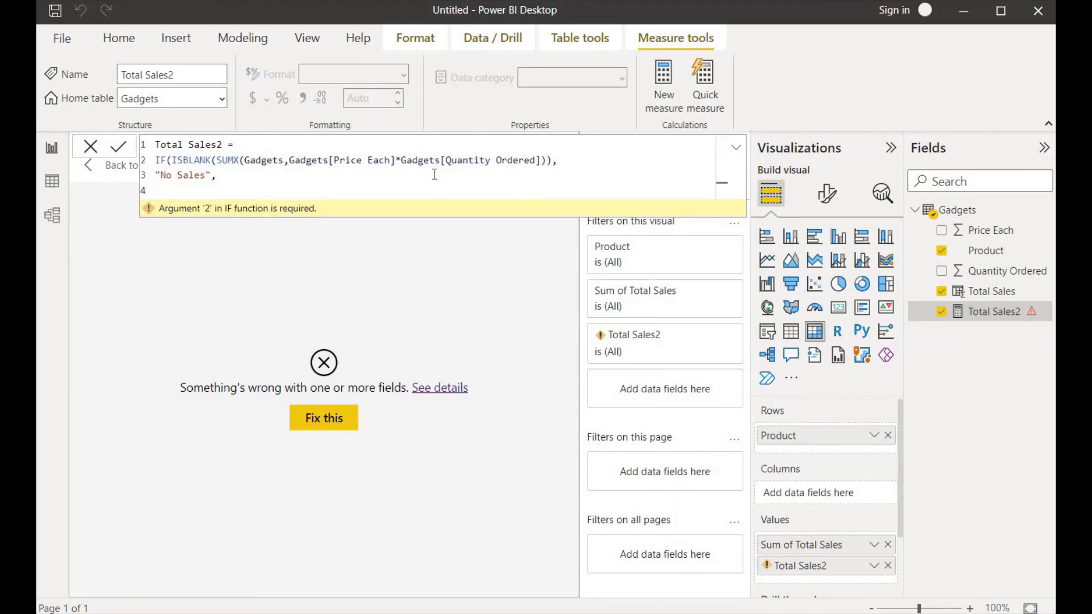
key(ctrl+v)
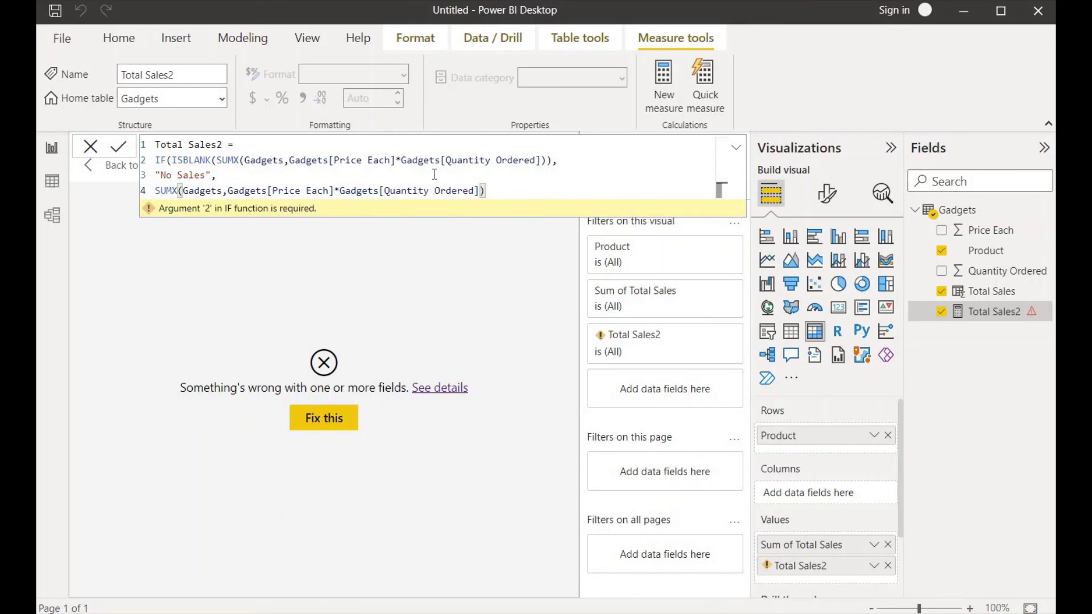
key(Return)
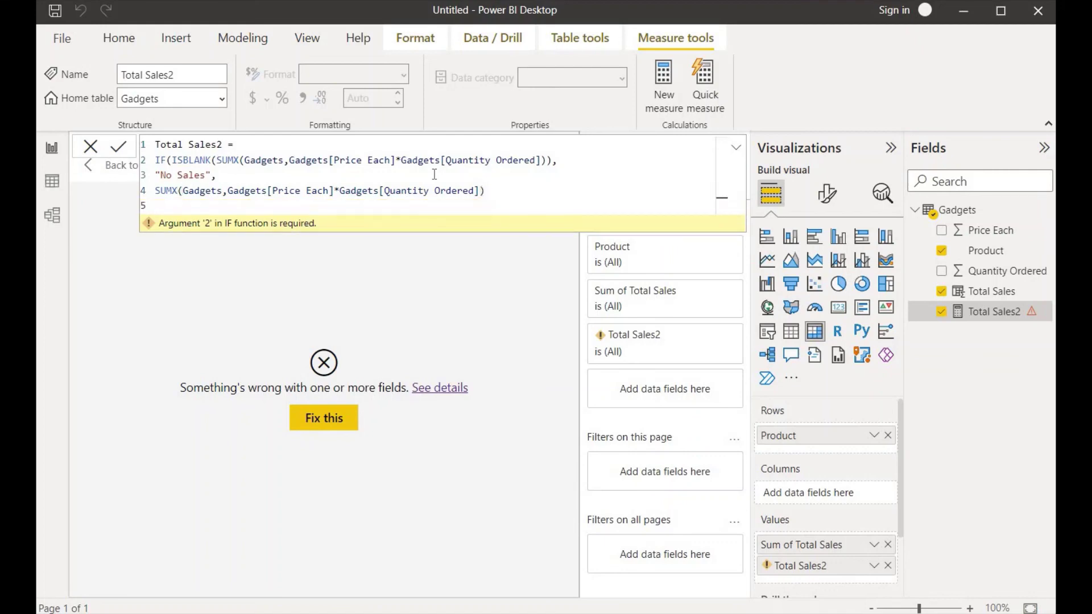
text())
key(Return)
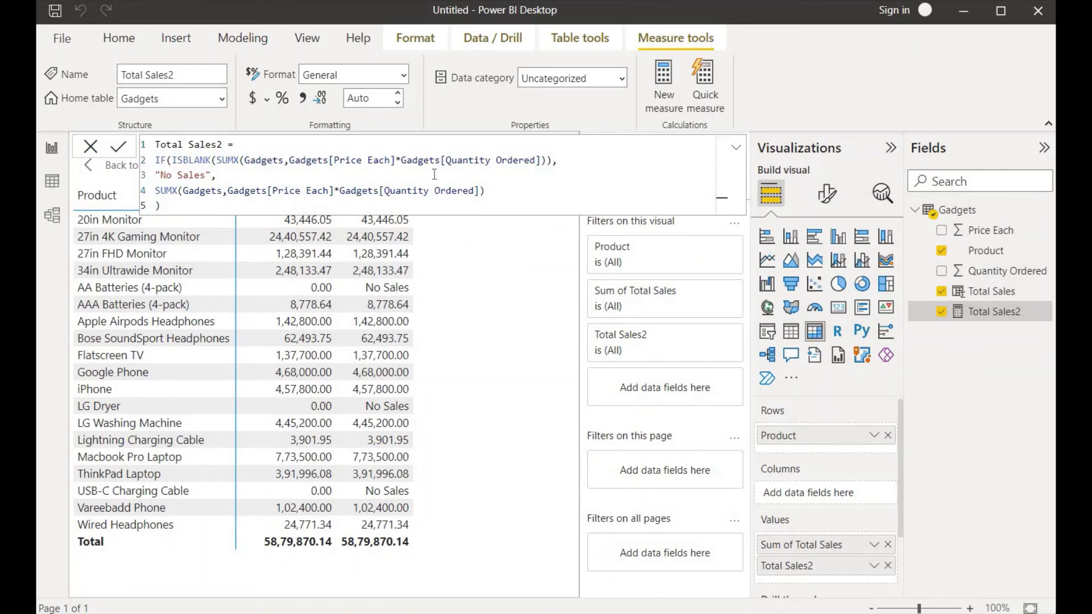
- Look at the data view, return to the report, and compare the matrix's Sum of Total Sales and Total Sales2 values by product
click(51, 183)
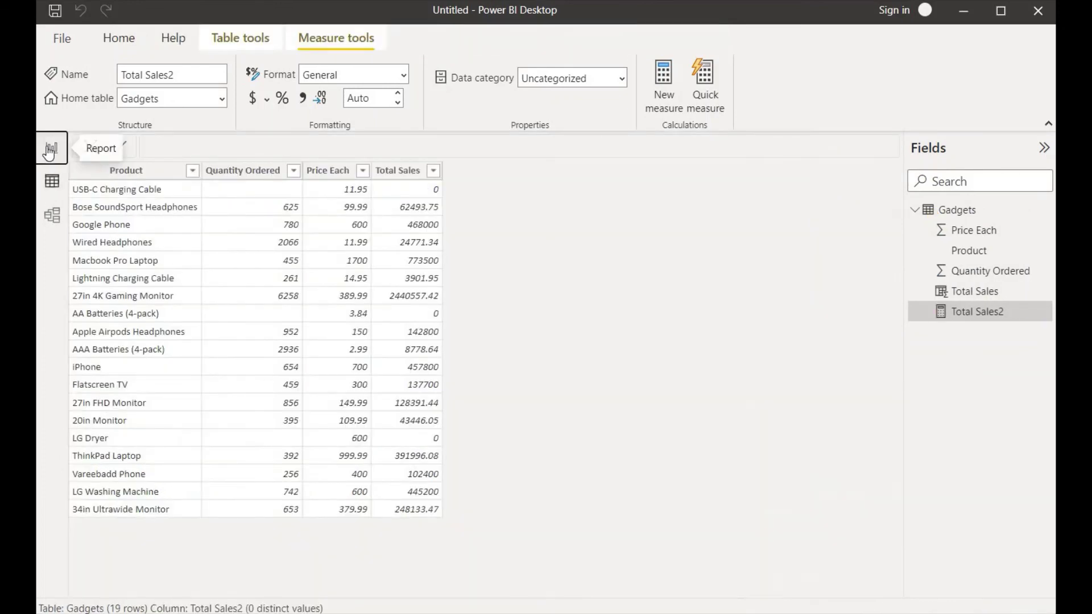
click(52, 148)
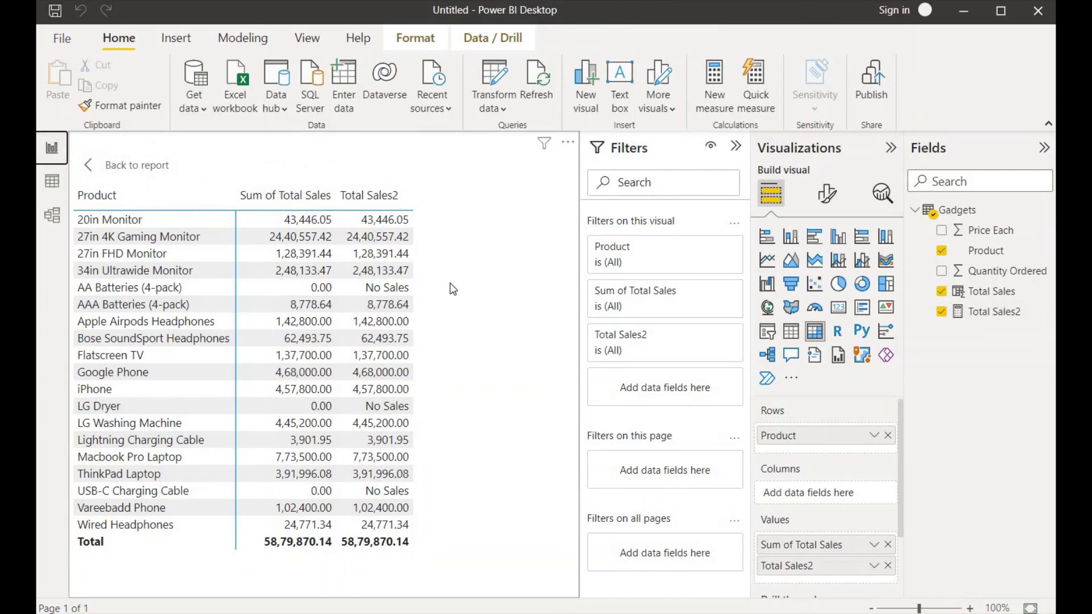
click(354, 220)
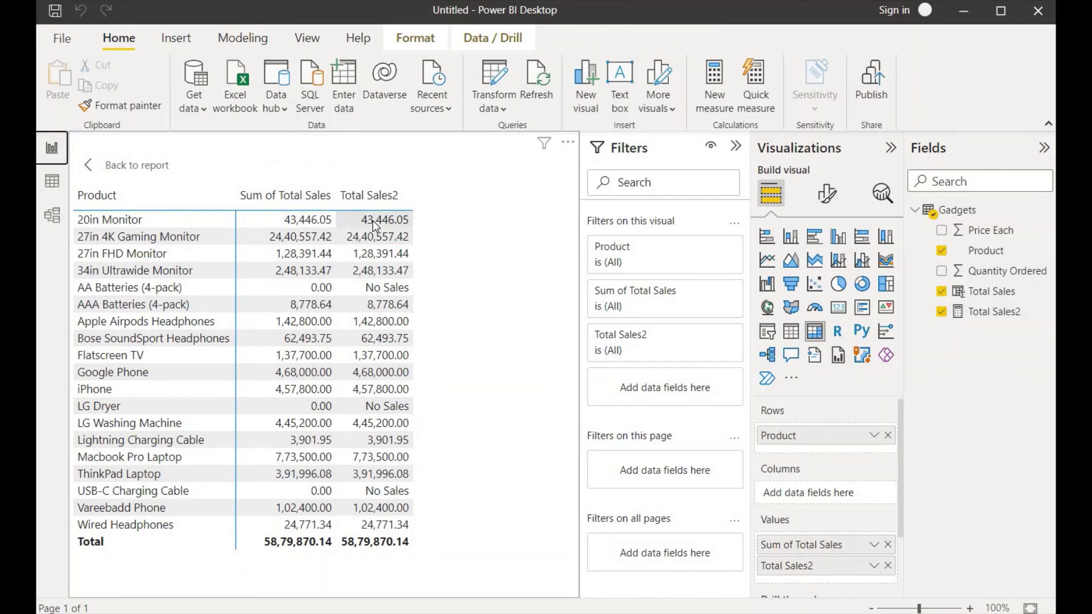
key(Left)
key(Right)
key(Up)
key(Left)
key(Down)
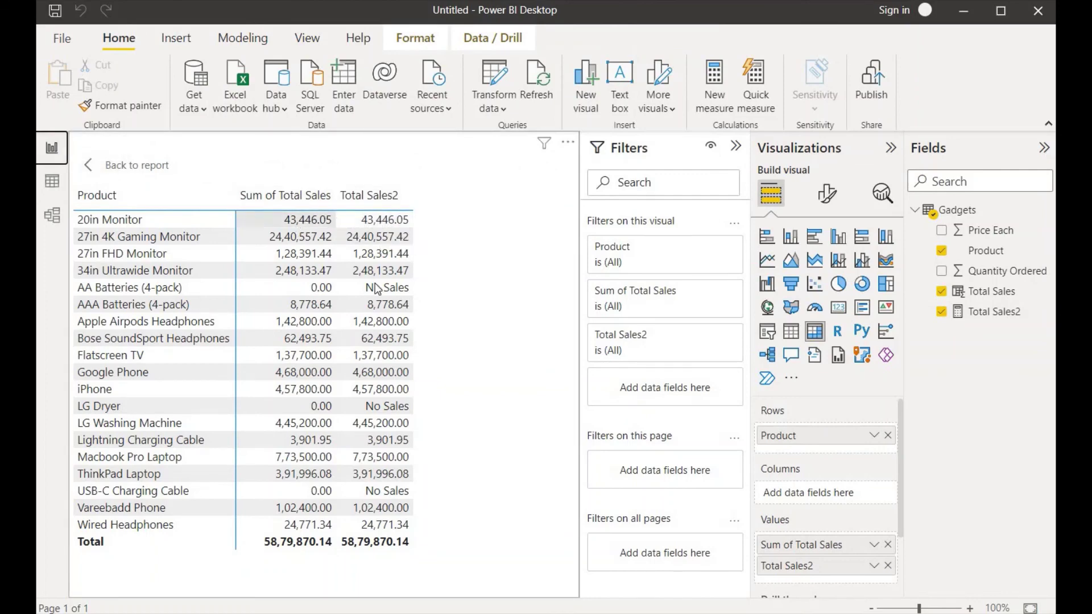
key(Right)
key(Down)
key(Down)
key(Down)
key(Down)
key(Left)
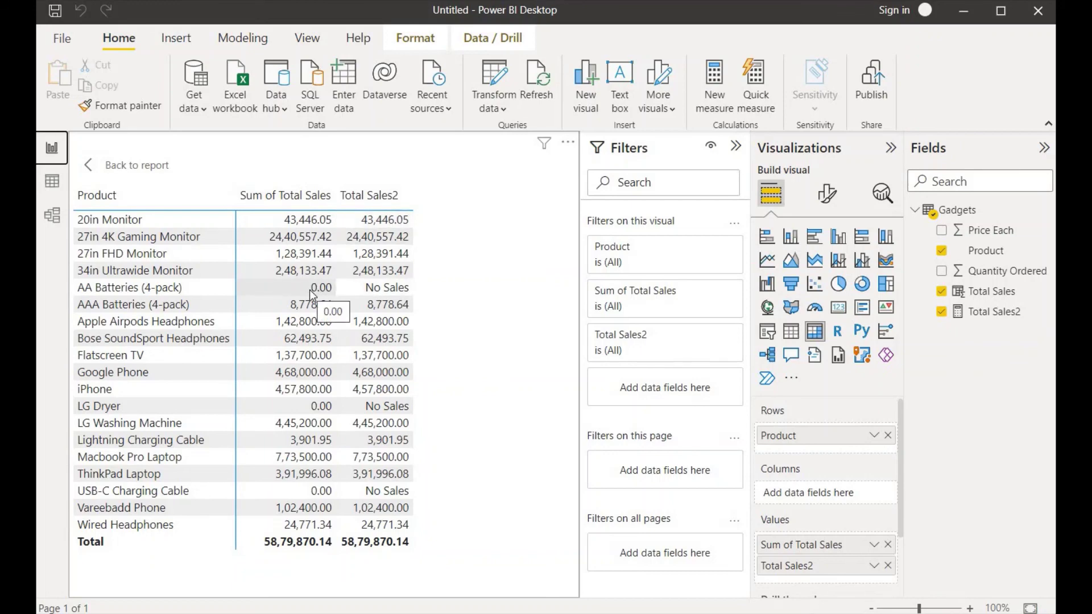
click(407, 290)
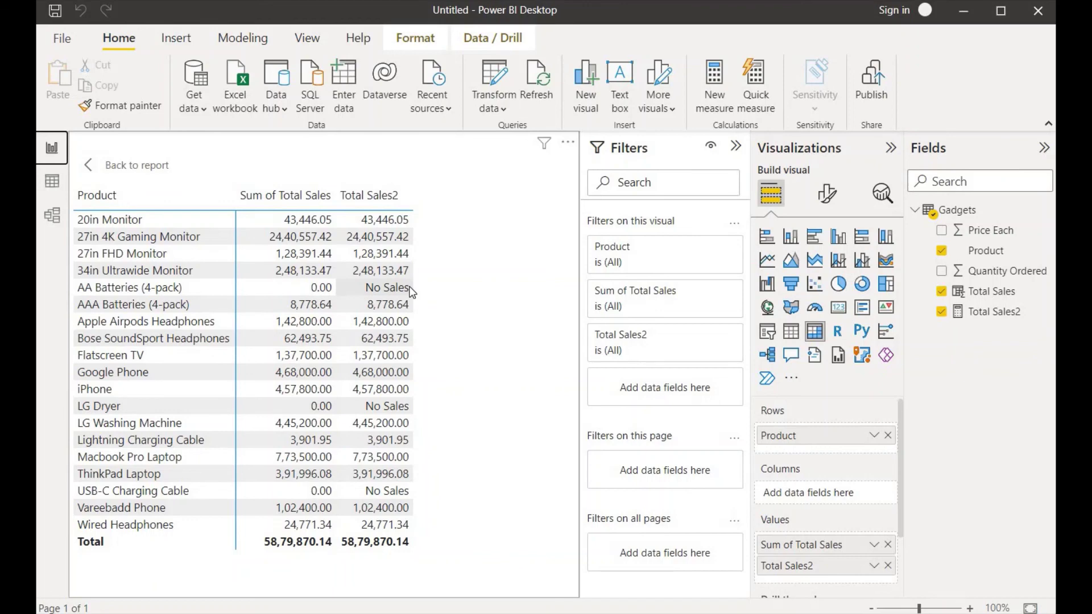
click(445, 285)
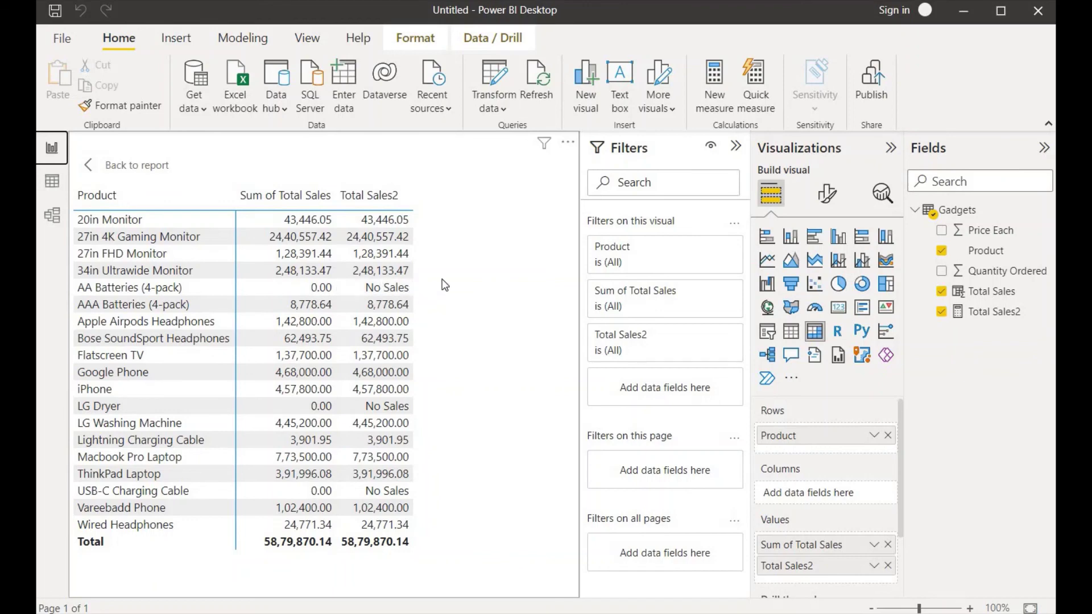